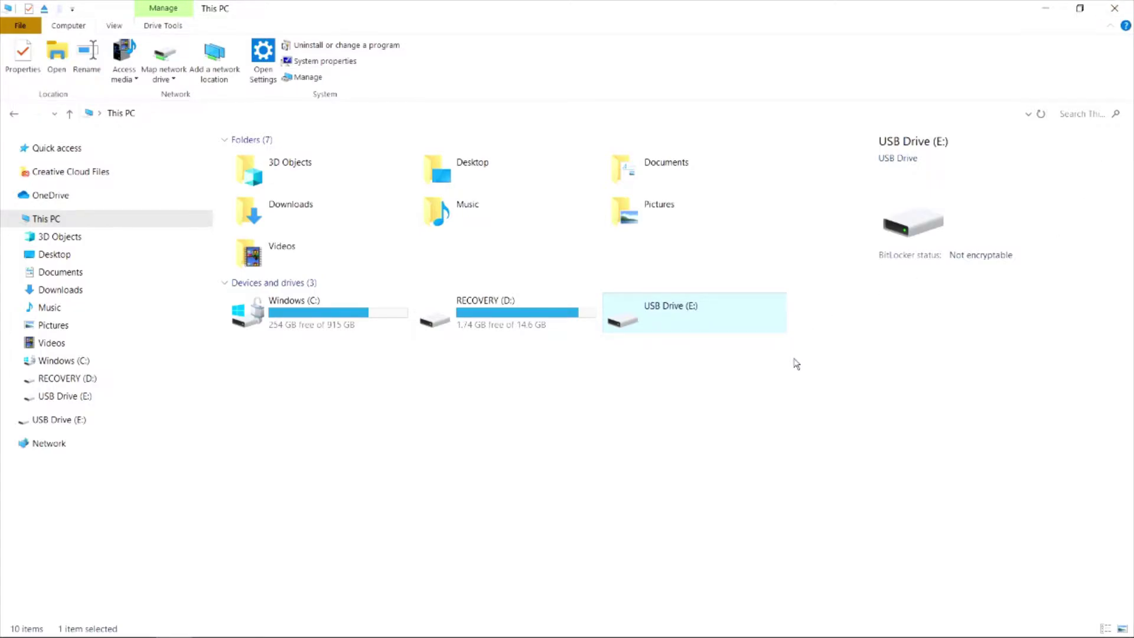
- Try opening USB Drive (E:), decline the format offer and dismiss the not-accessible error
{"action": "left_click", "coordinate": [732, 346]}
{"action": "left_click", "coordinate": [717, 329]}
{"action": "double_click", "coordinate": [677, 320]}
{"action": "left_click", "coordinate": [655, 346]}
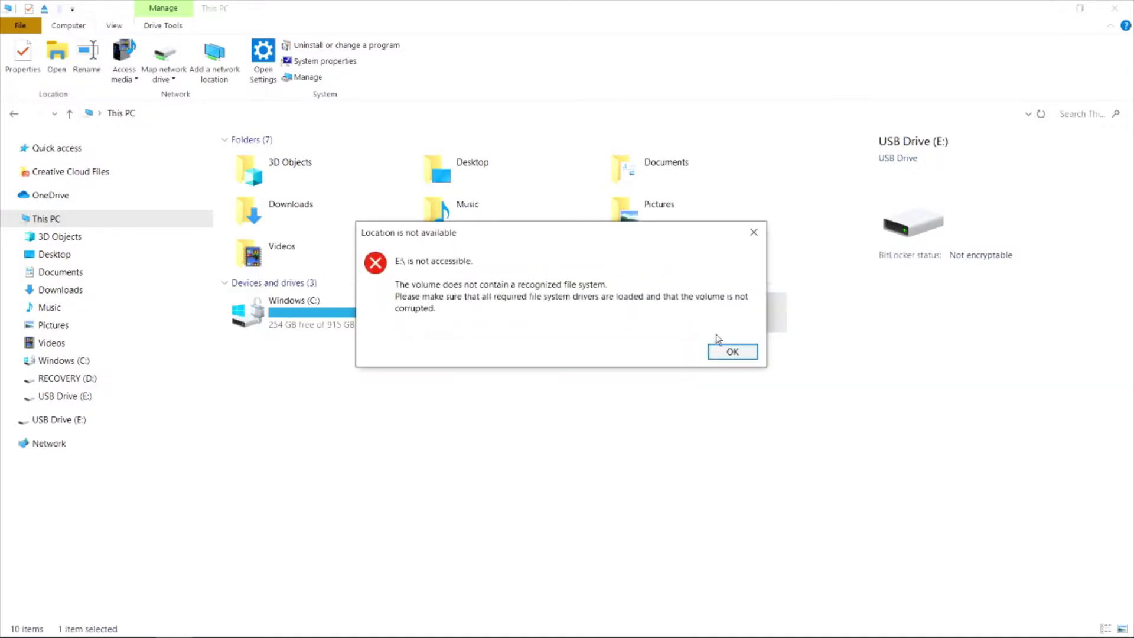
{"action": "left_click", "coordinate": [747, 234]}
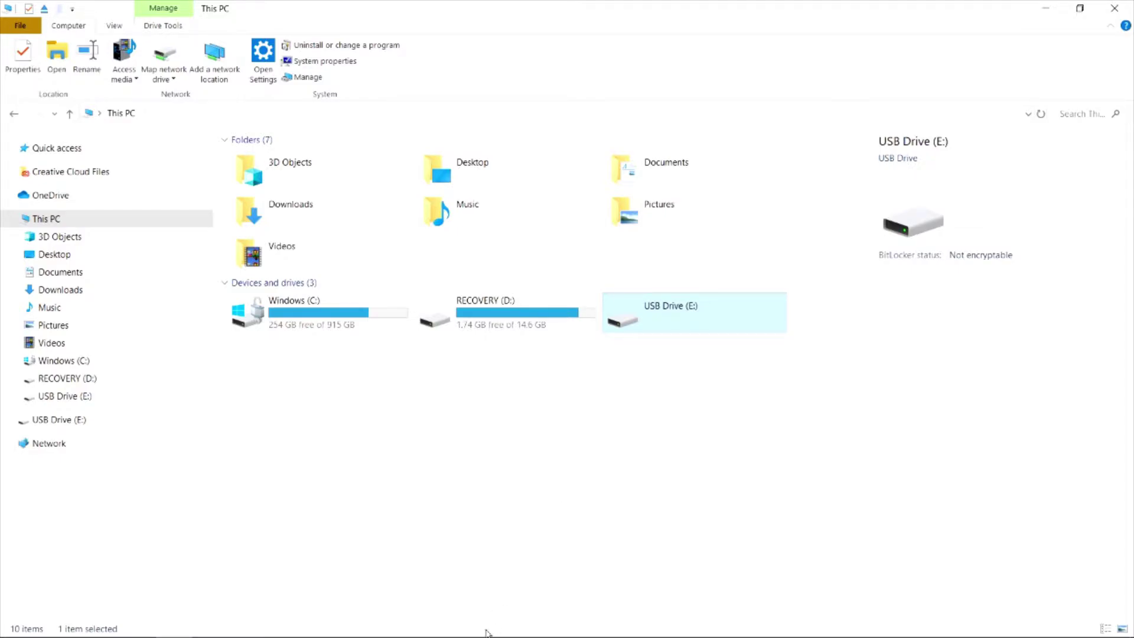
- Inspect Disk 0 and Disk 1 in Disk Management, then move it out of the way
{"action": "left_click", "coordinate": [393, 633]}
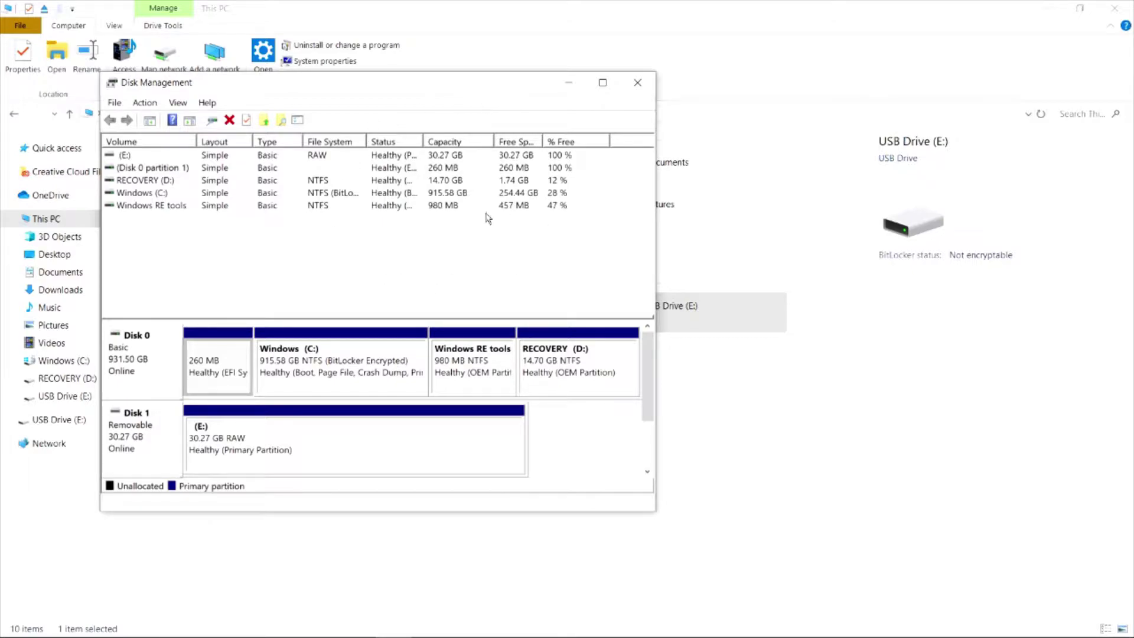
{"action": "left_click", "coordinate": [152, 370]}
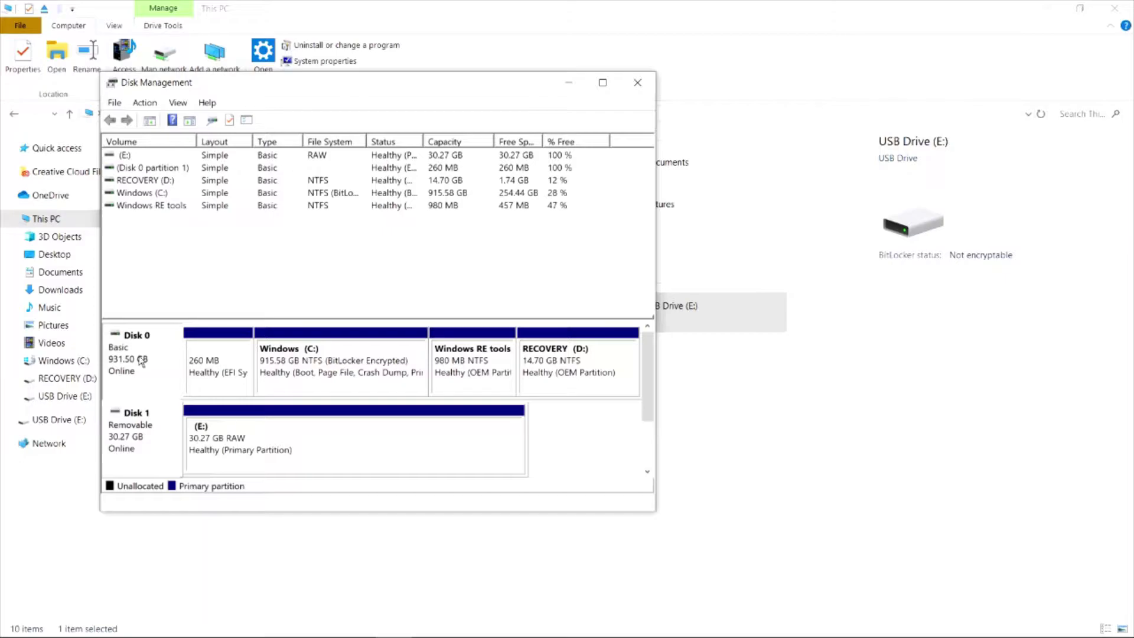
{"action": "left_click", "coordinate": [146, 440]}
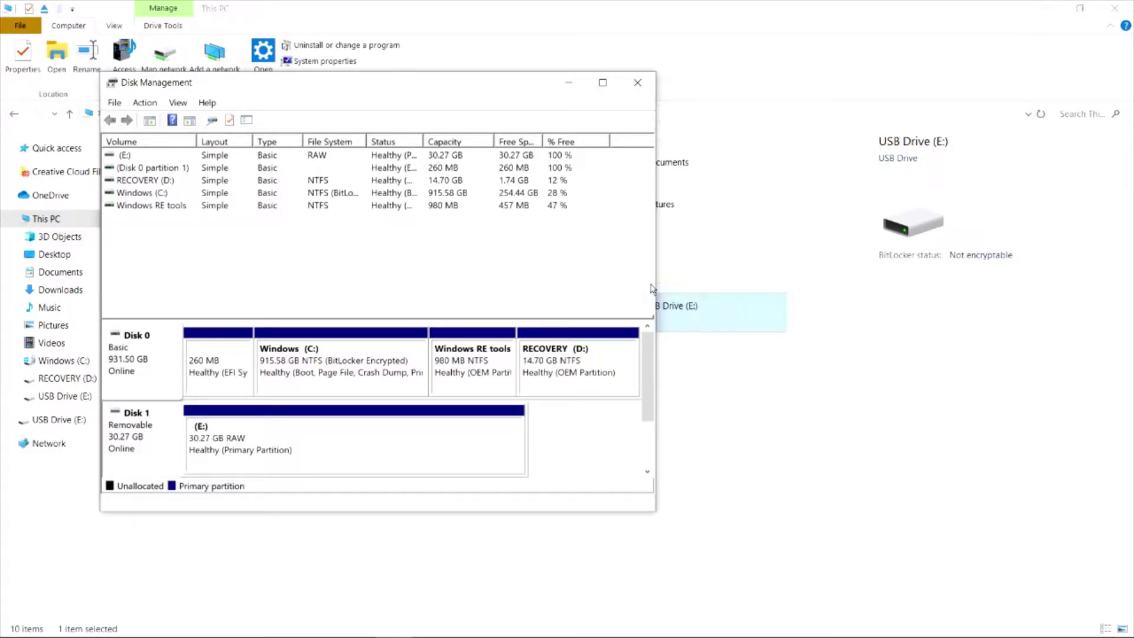
{"action": "left_click_drag", "start_coordinate": [414, 82], "coordinate": [644, 49]}
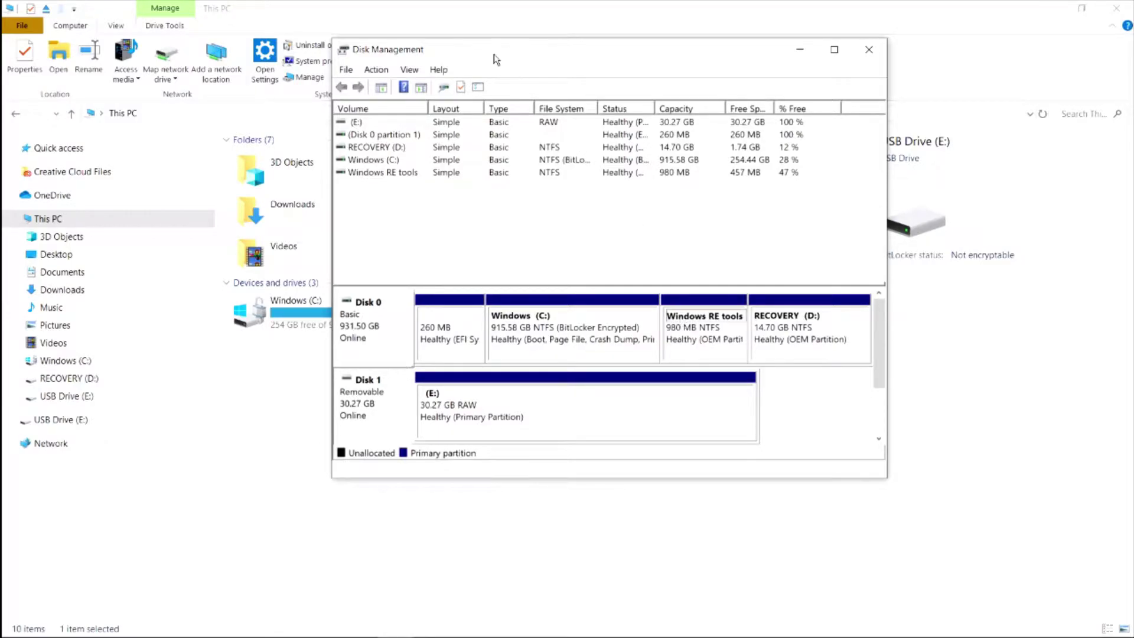
{"action": "mouse_move", "coordinate": [462, 52]}
{"action": "left_mouse_down"}
{"action": "mouse_move", "coordinate": [593, 77]}
{"action": "mouse_move", "coordinate": [505, 13]}
{"action": "mouse_move", "coordinate": [486, 46]}
{"action": "mouse_move", "coordinate": [455, 39]}
{"action": "left_mouse_up"}
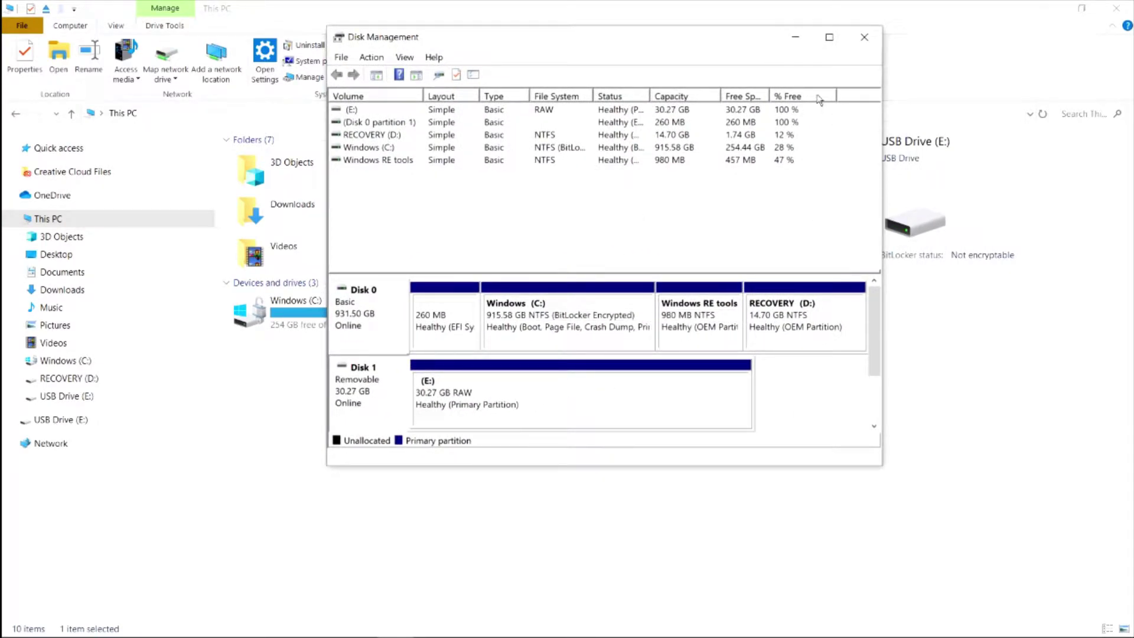
{"action": "left_click", "coordinate": [795, 36]}
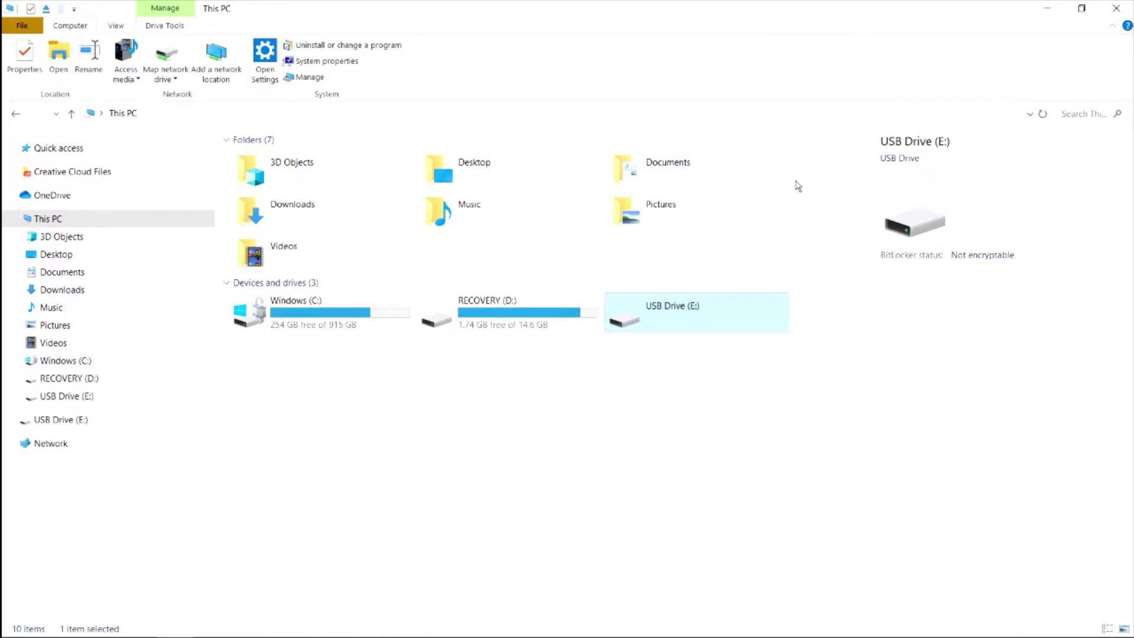
- Launch cmd from the Run box and start diskpart
{"action": "key", "text": "super+r"}
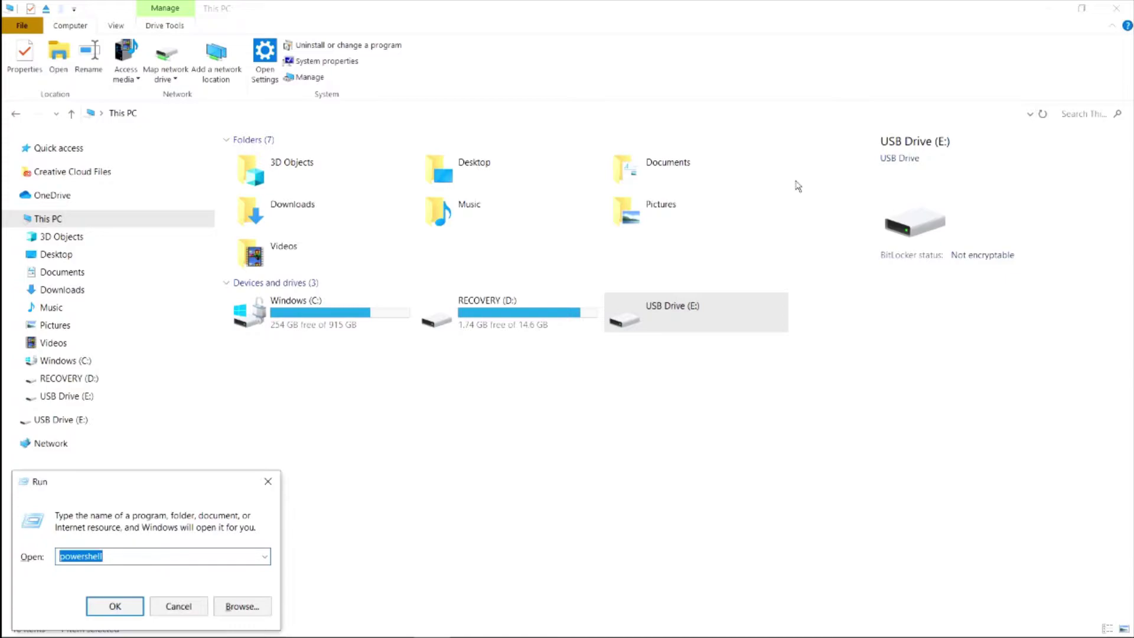
{"action": "type", "text": "cmd"}
{"action": "key", "text": "Return"}
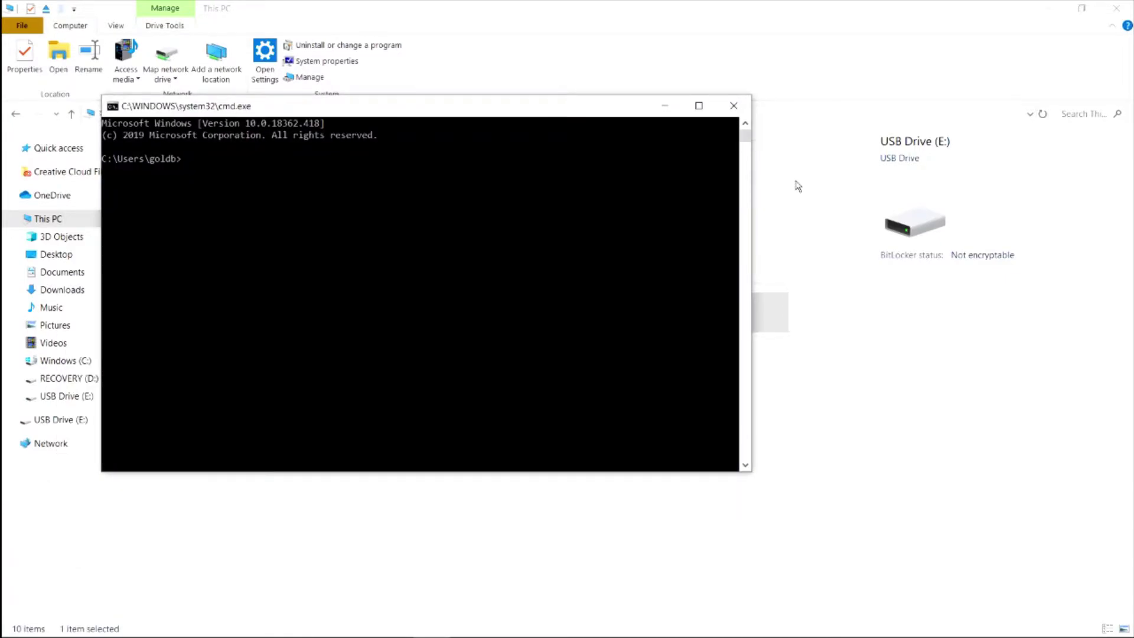
{"action": "type", "text": "diskpart"}
{"action": "key", "text": "Return"}
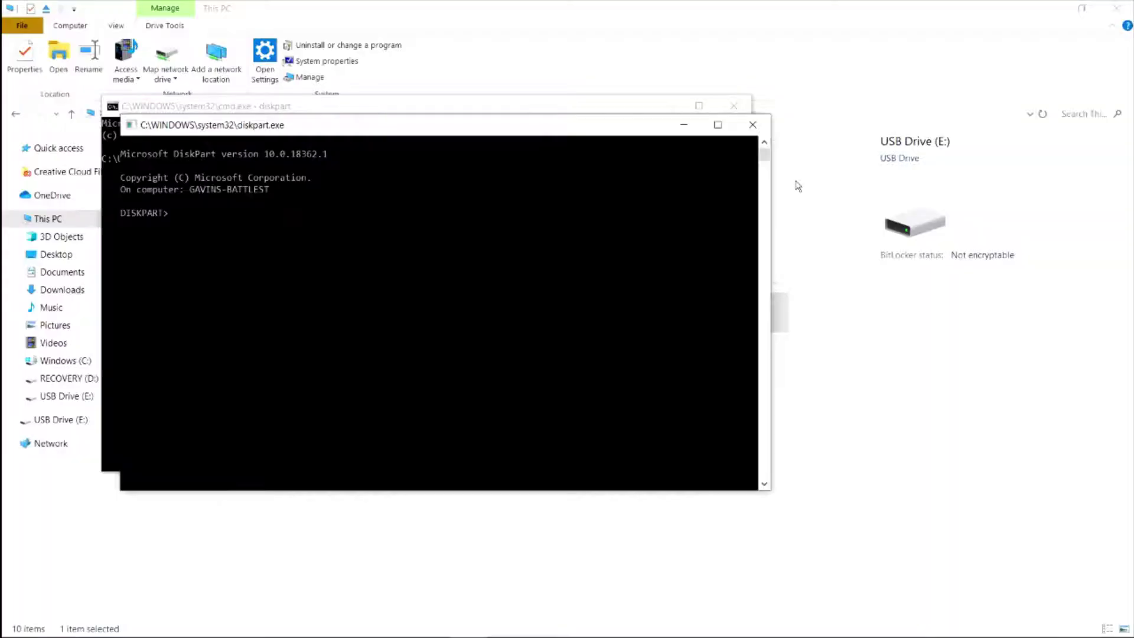
- Run list disk in DiskPart
{"action": "left_click_drag", "start_coordinate": [503, 129], "coordinate": [494, 160]}
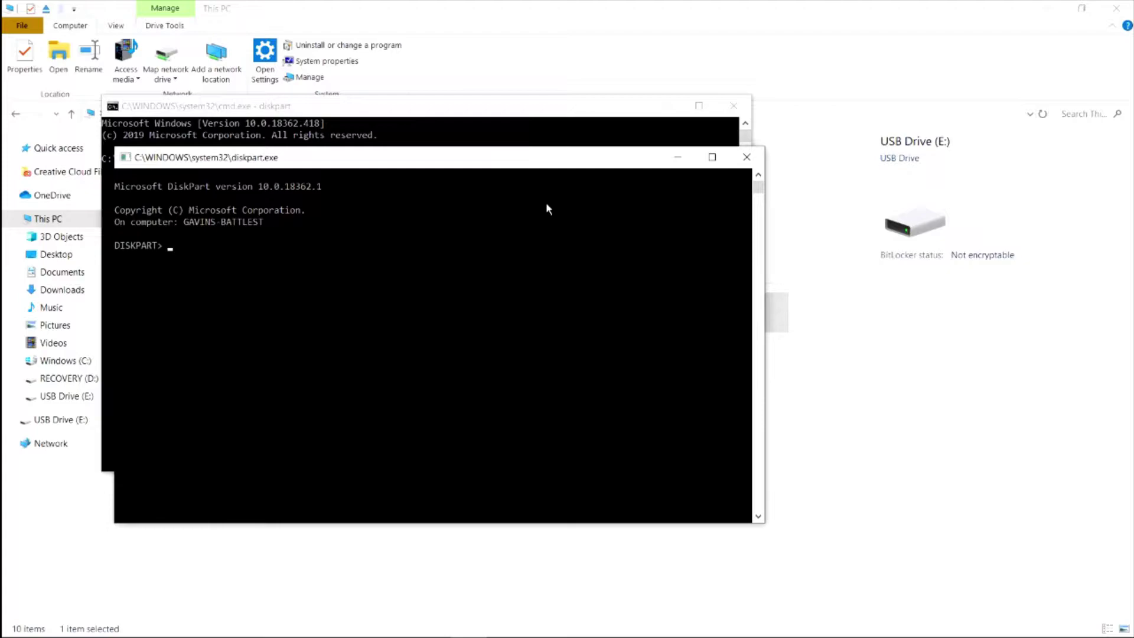
{"action": "type", "text": "list DISK"}
{"action": "key", "text": "Return"}
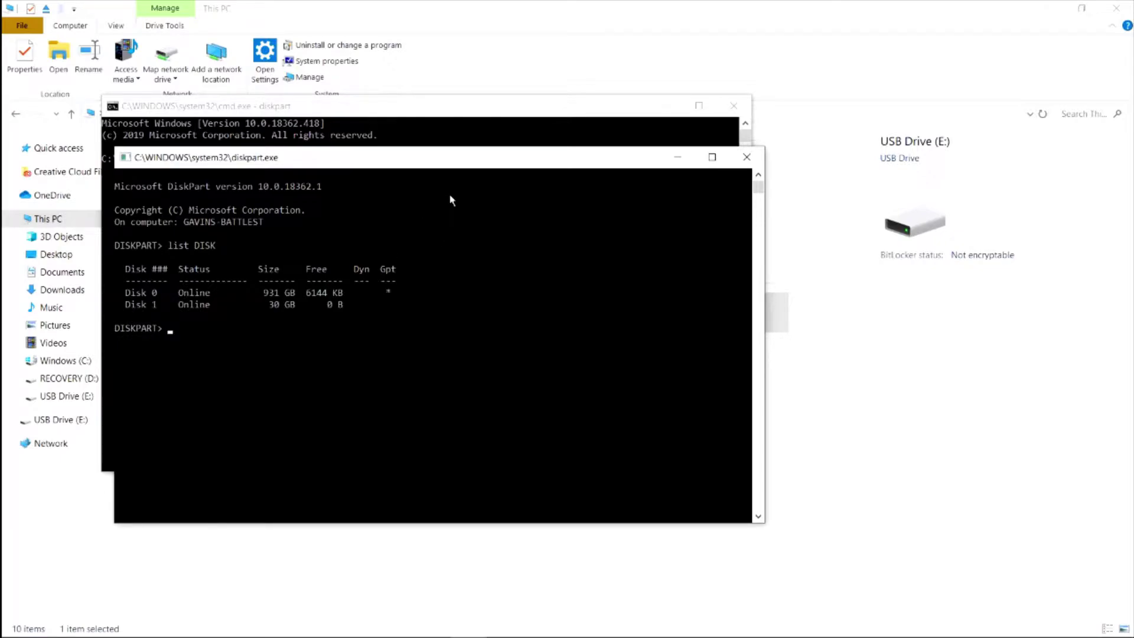
- Arrange Disk Management on the right and DiskPart on the upper left
{"action": "left_click", "coordinate": [409, 631]}
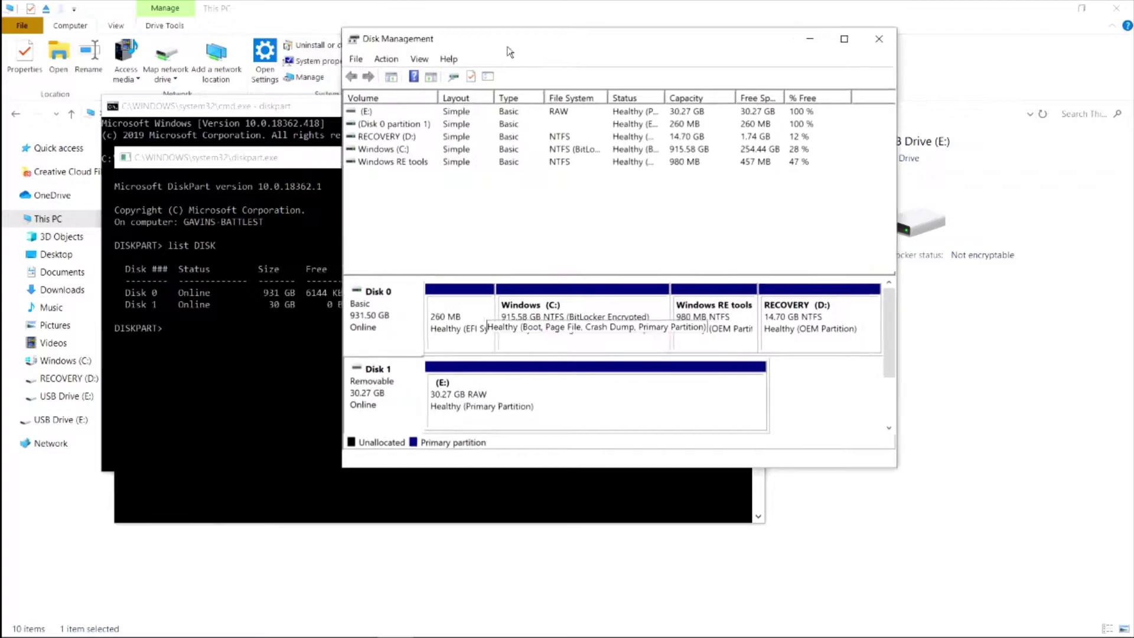
{"action": "left_click_drag", "start_coordinate": [509, 52], "coordinate": [822, 88]}
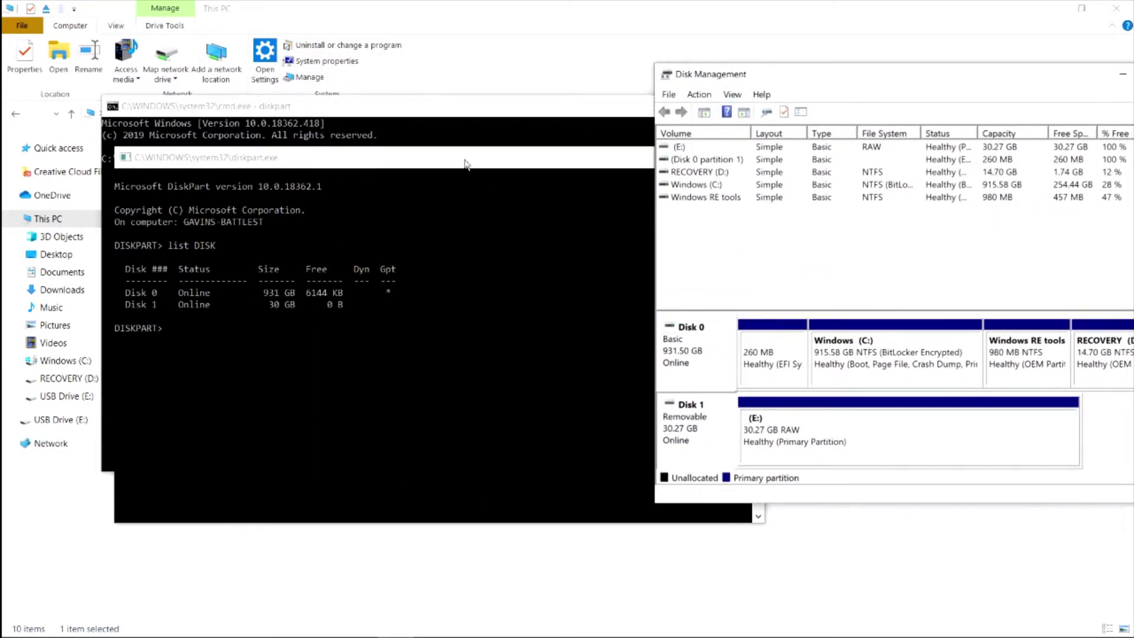
{"action": "left_click_drag", "start_coordinate": [464, 163], "coordinate": [398, 18]}
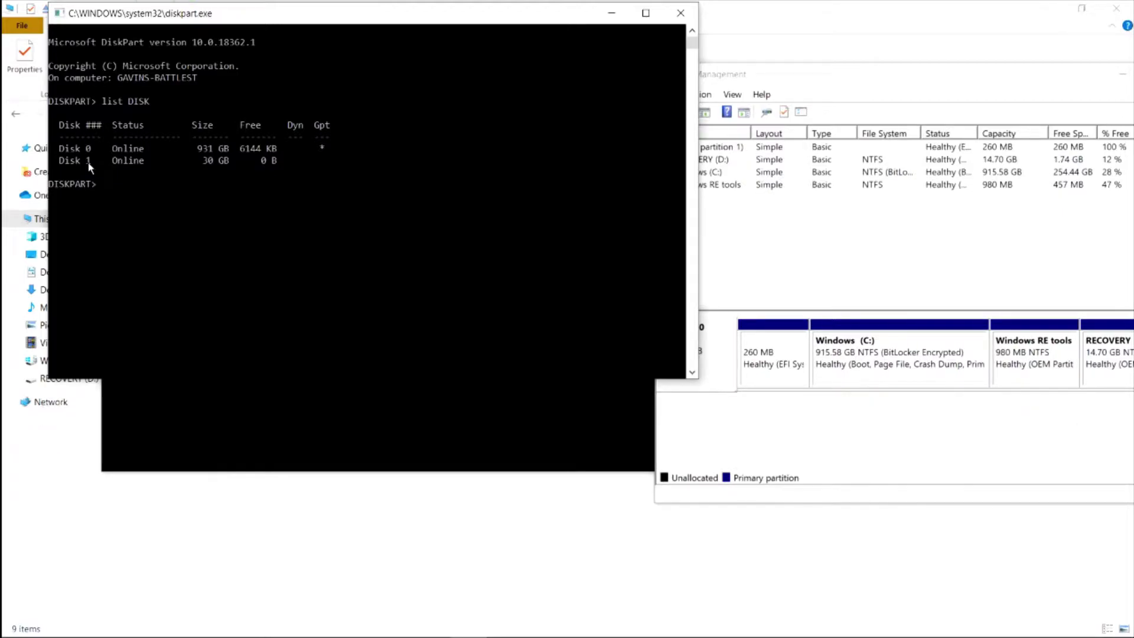
- Rerun list disk until the 30 GB Disk 1 appears, and highlight its row
{"action": "key", "text": "Up"}
{"action": "key", "text": "Return"}
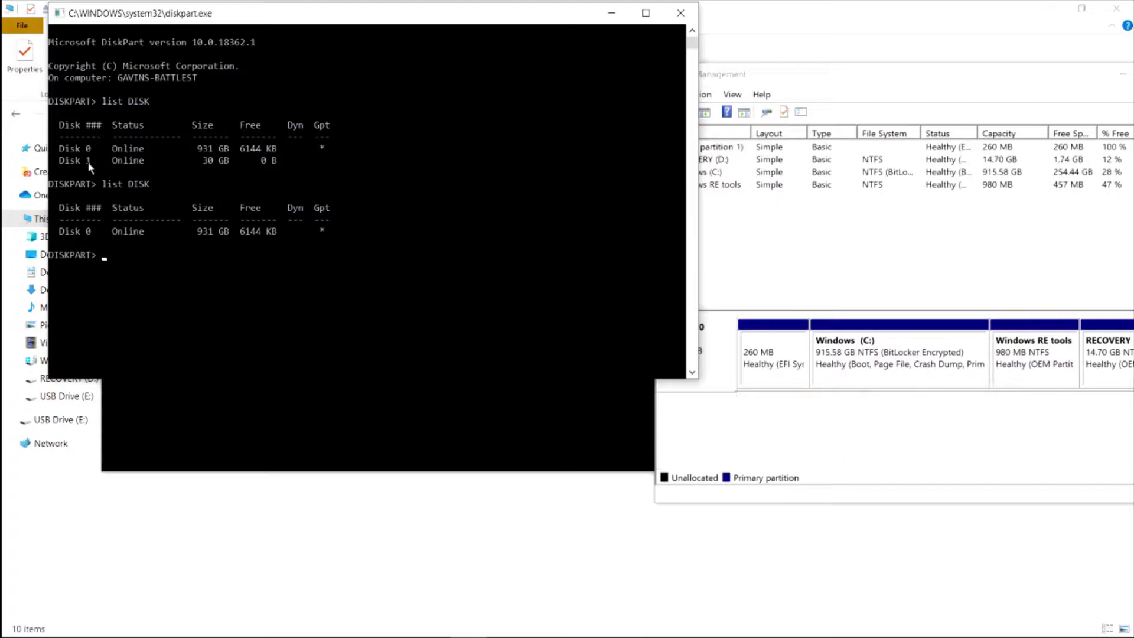
{"action": "key", "text": "Up"}
{"action": "key", "text": "Return"}
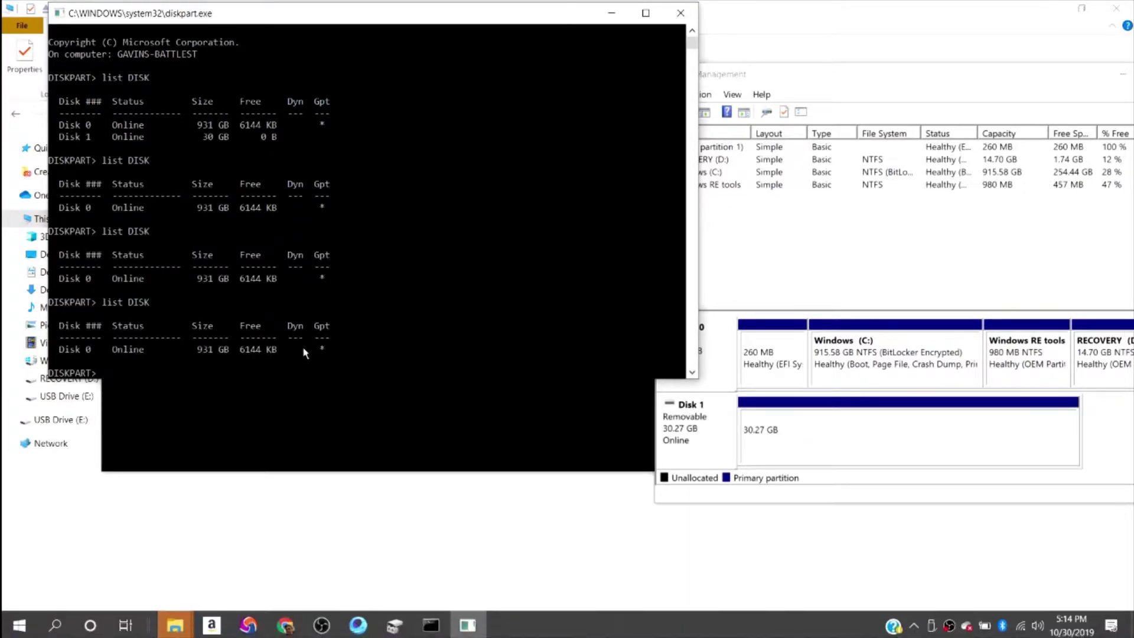
{"action": "key", "text": "Up"}
{"action": "key", "text": "Return"}
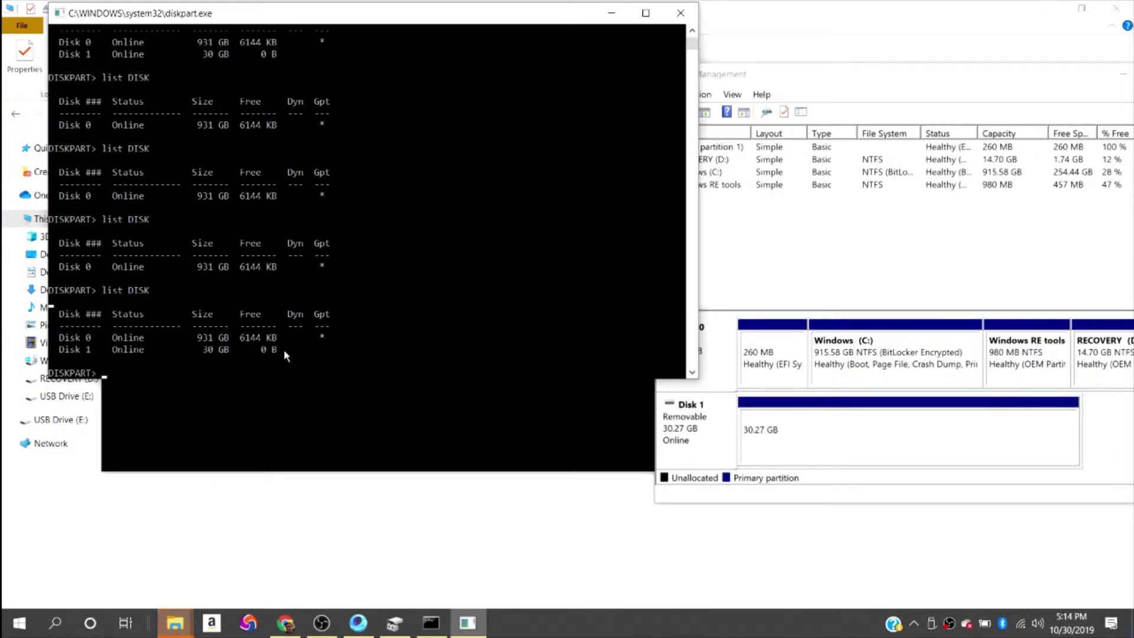
{"action": "left_click_drag", "start_coordinate": [285, 349], "coordinate": [77, 352]}
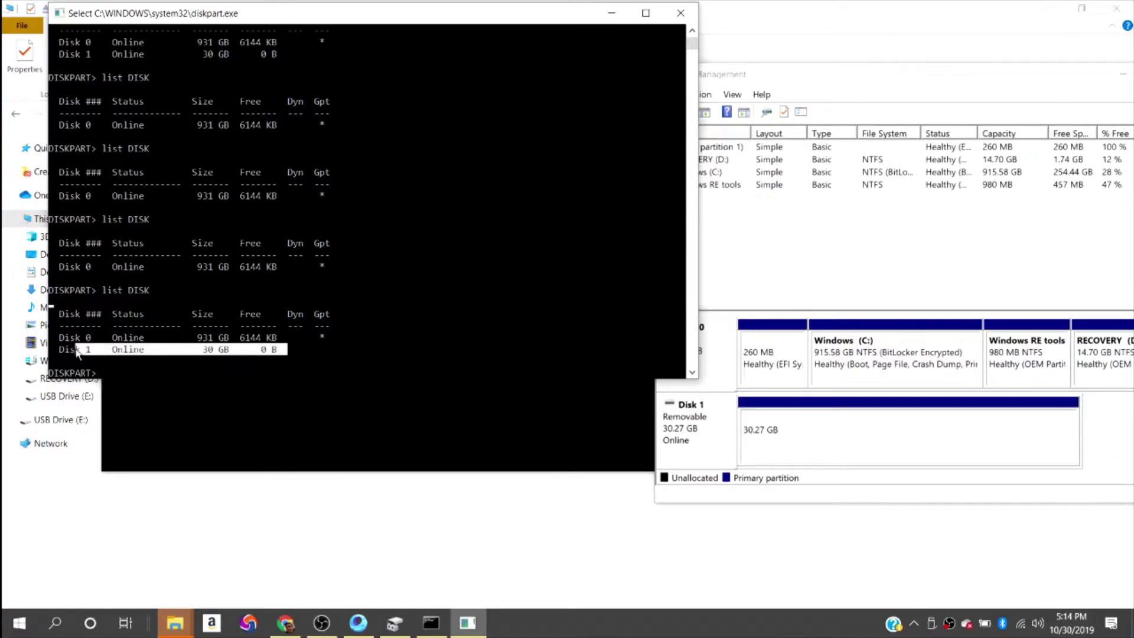
- Select Disk 1 with select disk 1
{"action": "left_click", "coordinate": [248, 374]}
{"action": "type", "text": "delec"}
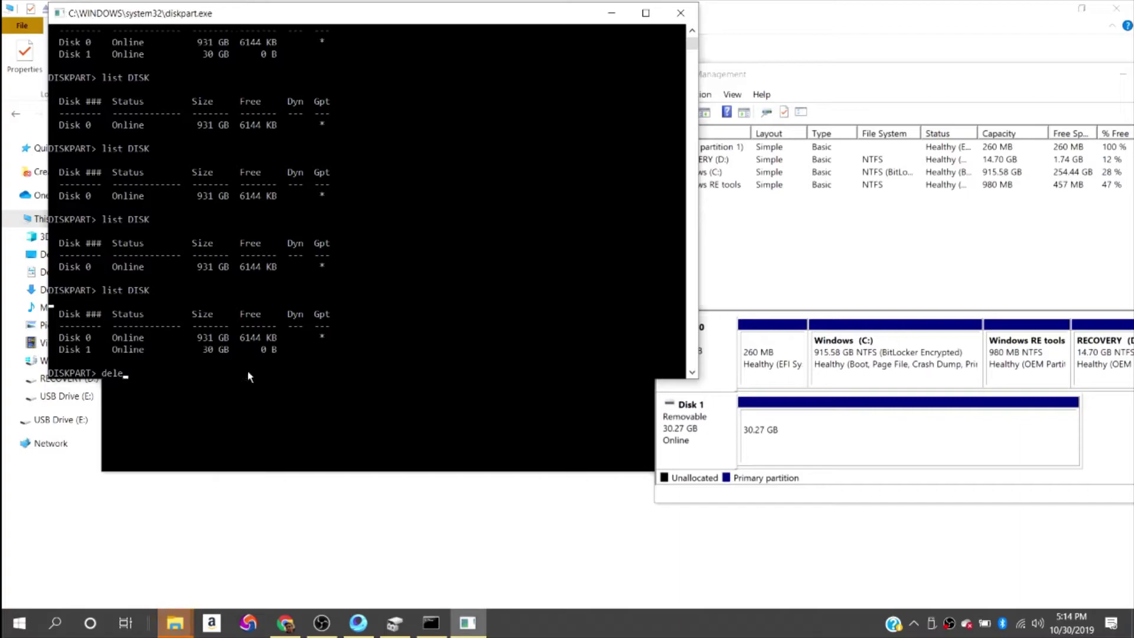
{"action": "key", "text": "BackSpace"}
{"action": "key", "text": "BackSpace"}
{"action": "key", "text": "BackSpace"}
{"action": "key", "text": "BackSpace"}
{"action": "key", "text": "BackSpace"}
{"action": "type", "text": "se"}
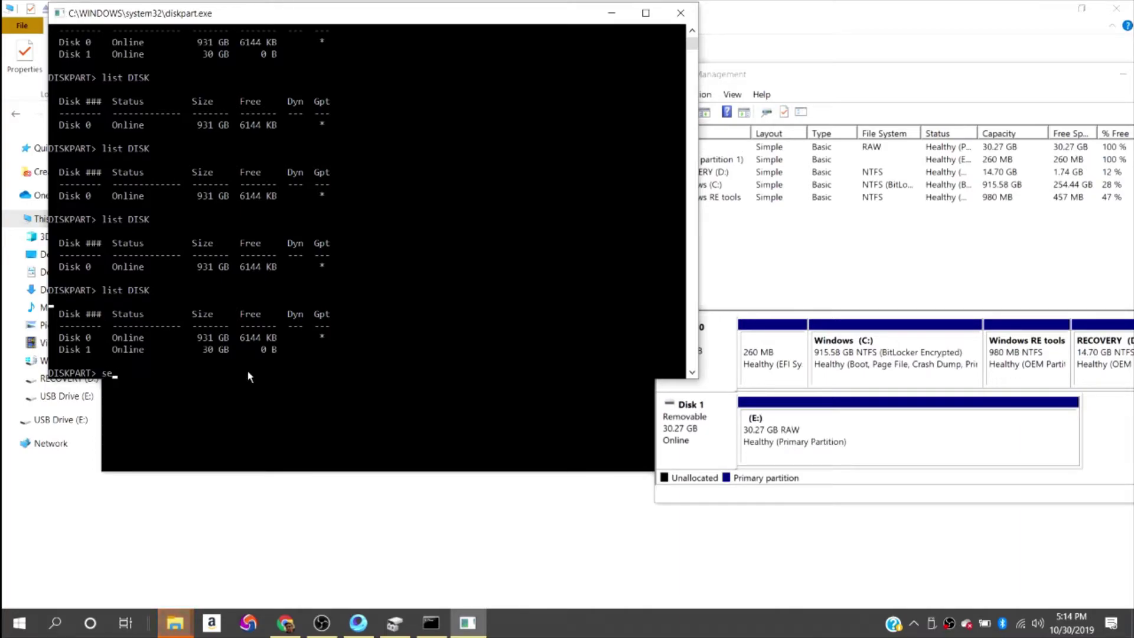
{"action": "type", "text": "lect DISK 1"}
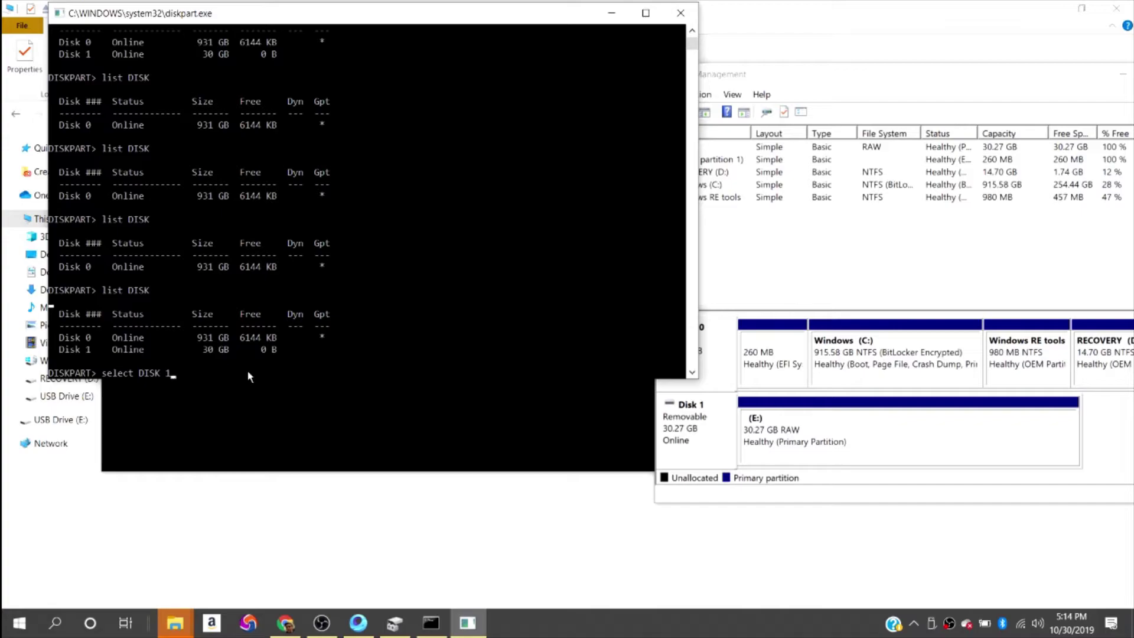
{"action": "key", "text": "Return"}
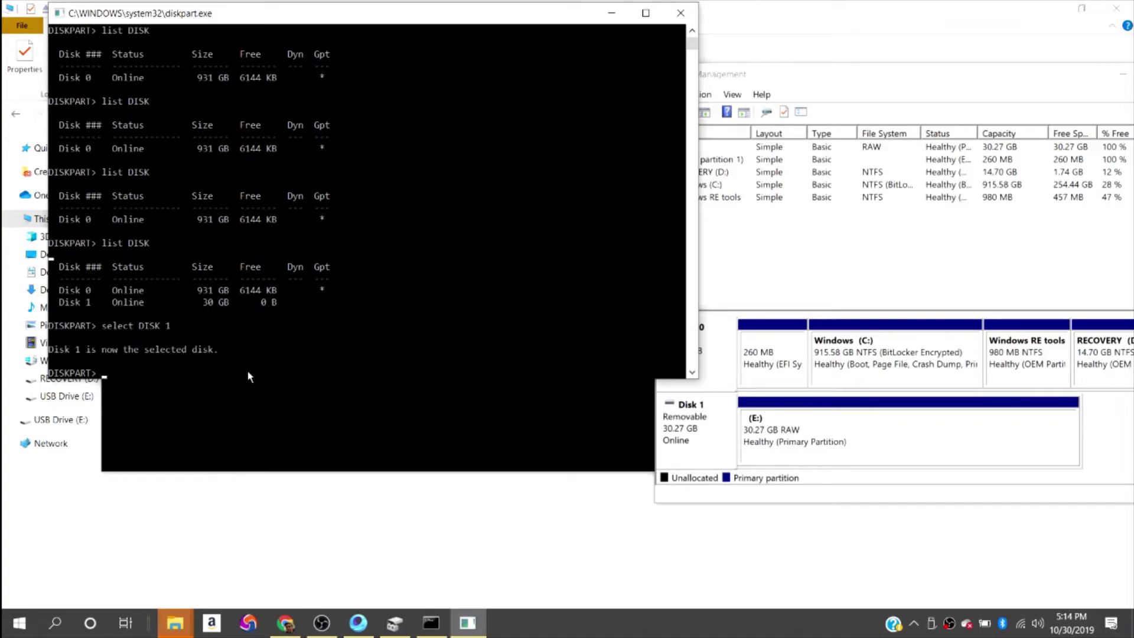
- Confirm Disk 1 is selected with list disk and view its partitions with list partition
{"action": "type", "text": "list DISK"}
{"action": "key", "text": "Return"}
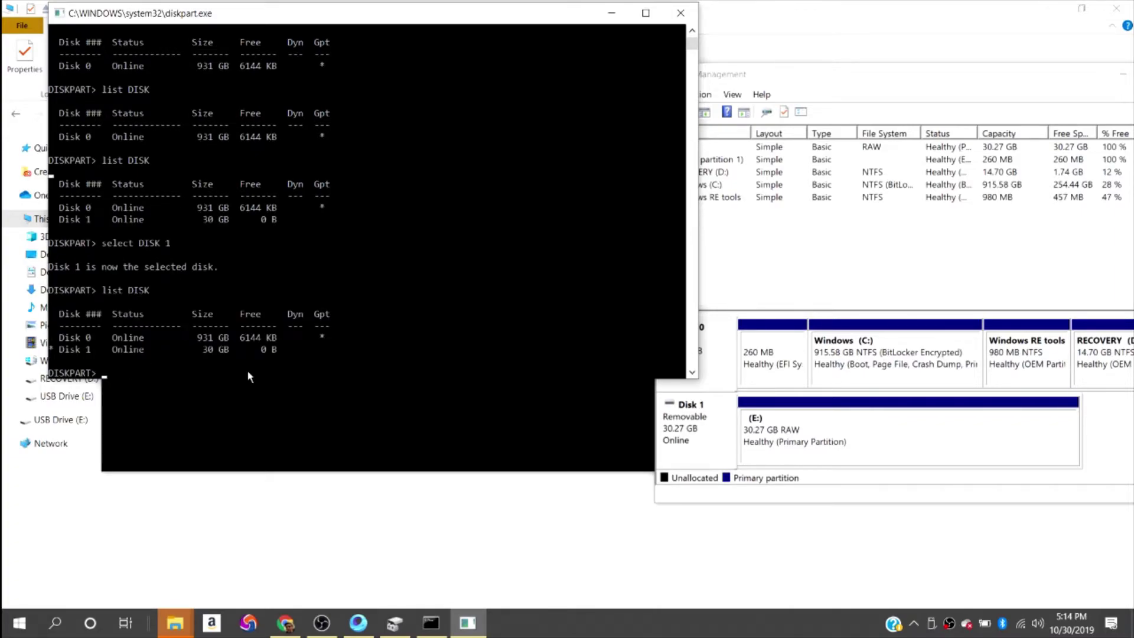
{"action": "left_click", "coordinate": [51, 349]}
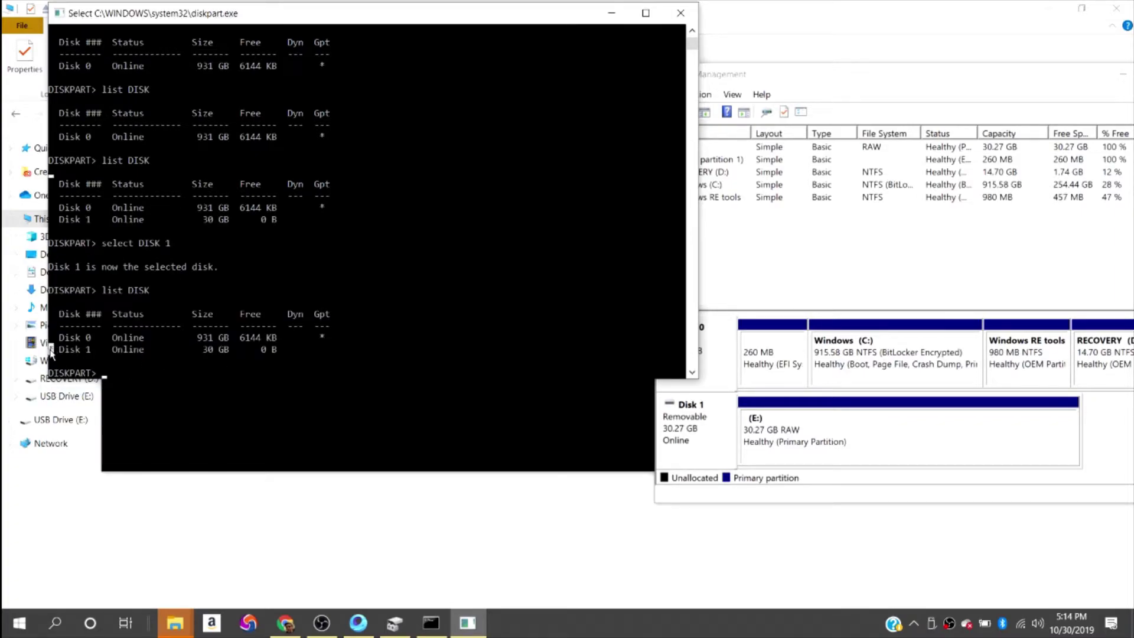
{"action": "key", "text": "Escape"}
{"action": "type", "text": "list "}
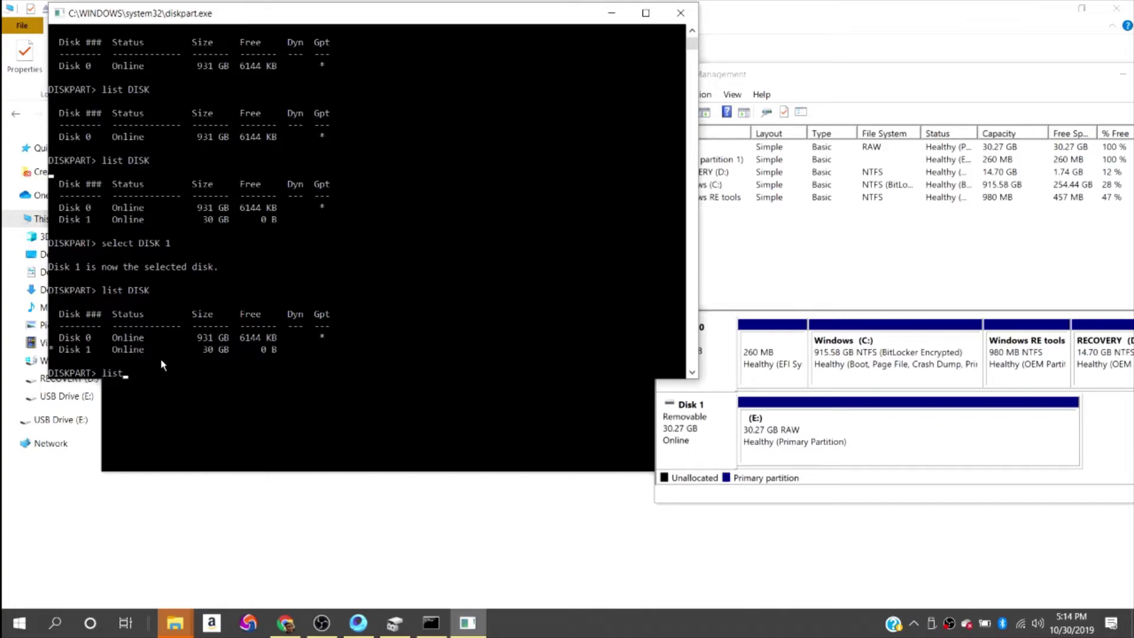
{"action": "type", "text": "PARTITION"}
{"action": "key", "text": "Return"}
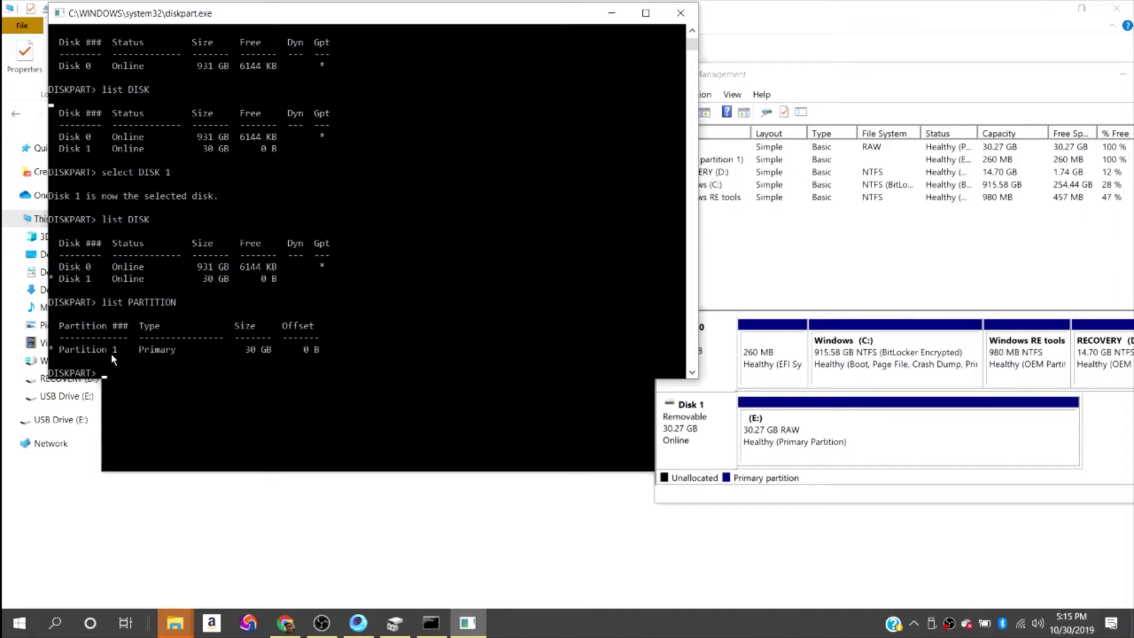
- Wipe Disk 1 with the clean command
{"action": "type", "text": "clean"}
{"action": "type", "text": "all"}
{"action": "key", "text": "BackSpace"}
{"action": "key", "text": "BackSpace"}
{"action": "key", "text": "BackSpace"}
{"action": "key", "text": "Return"}
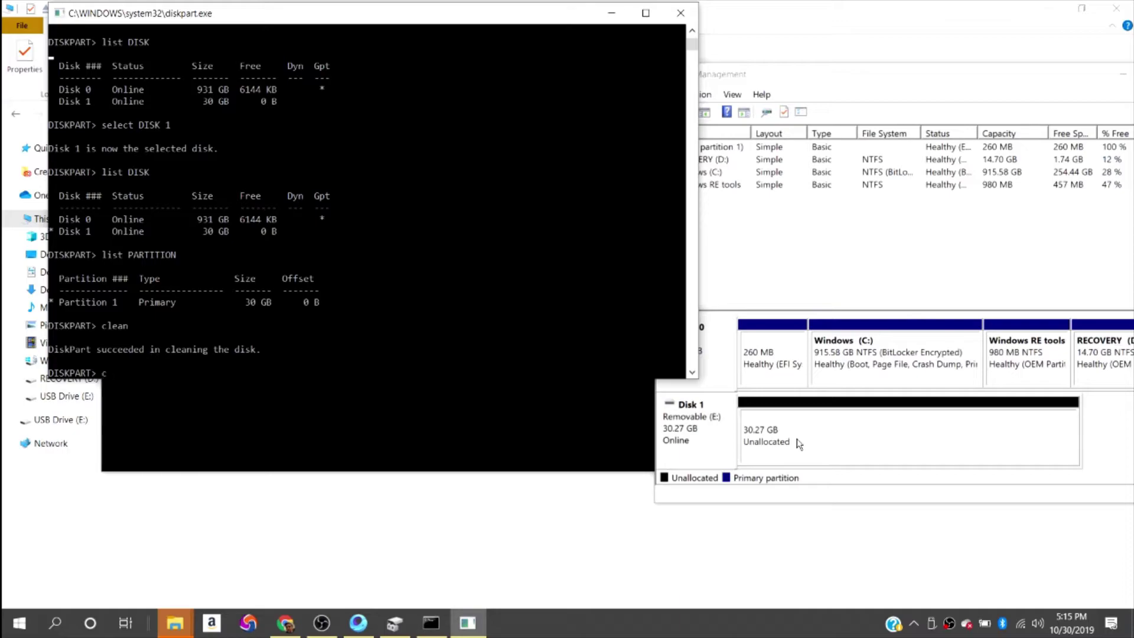
- Create a primary partition on Disk 1 and list partitions to check it
{"action": "key", "text": "BackSpace"}
{"action": "type", "text": "Create PARTITION primar"}
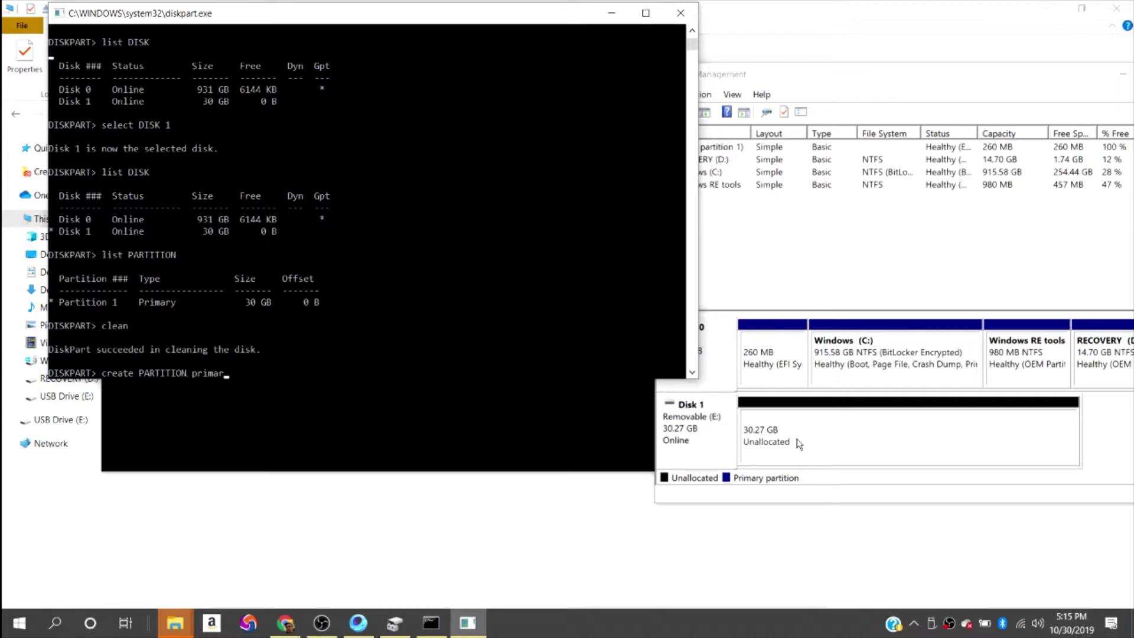
{"action": "type", "text": "y"}
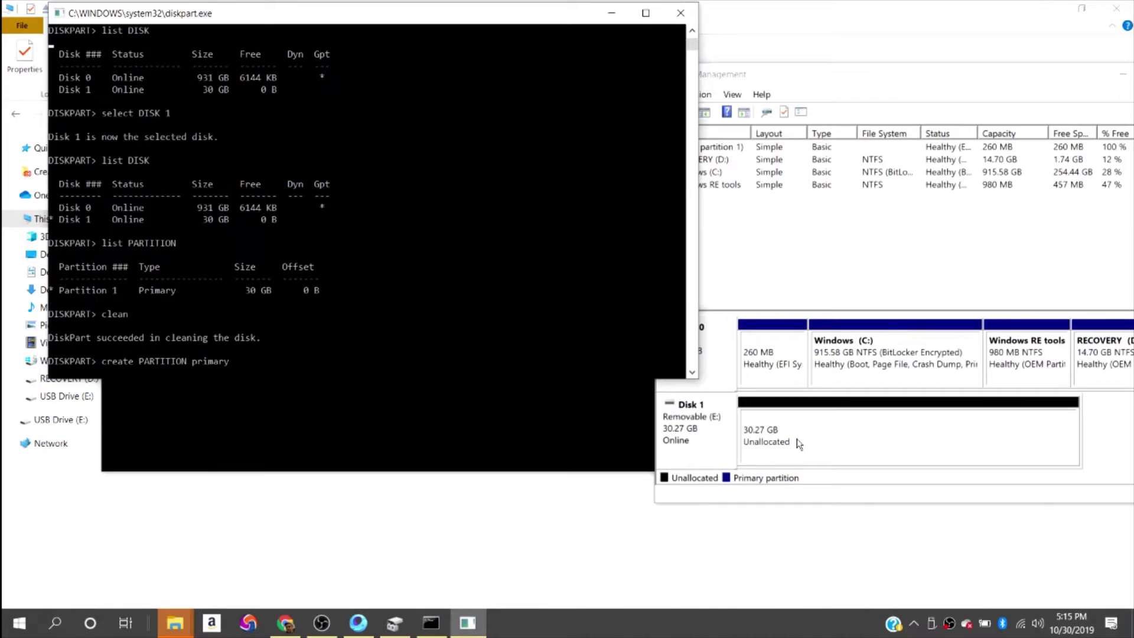
{"action": "key", "text": "Return"}
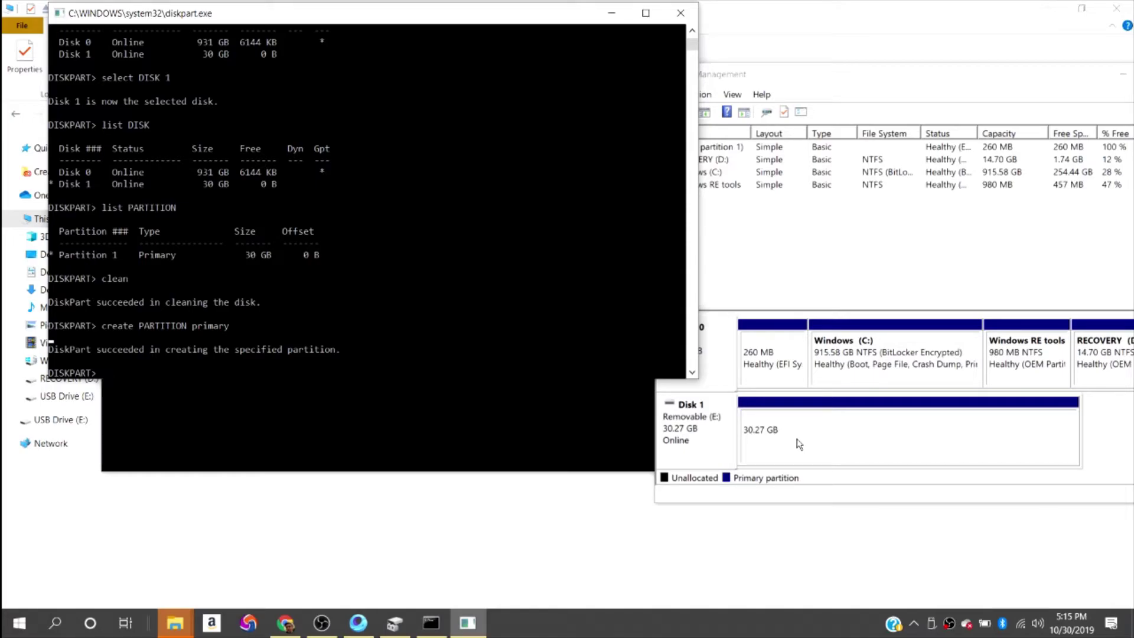
{"action": "type", "text": "selec"}
{"action": "key", "text": "BackSpace"}
{"action": "key", "text": "BackSpace"}
{"action": "key", "text": "BackSpace"}
{"action": "key", "text": "BackSpace"}
{"action": "key", "text": "BackSpace"}
{"action": "key", "text": "Up"}
{"action": "key", "text": "Up"}
{"action": "key", "text": "Up"}
{"action": "key", "text": "Return"}
- Mark the new partition active
{"action": "type", "text": "s"}
{"action": "key", "text": "BackSpace"}
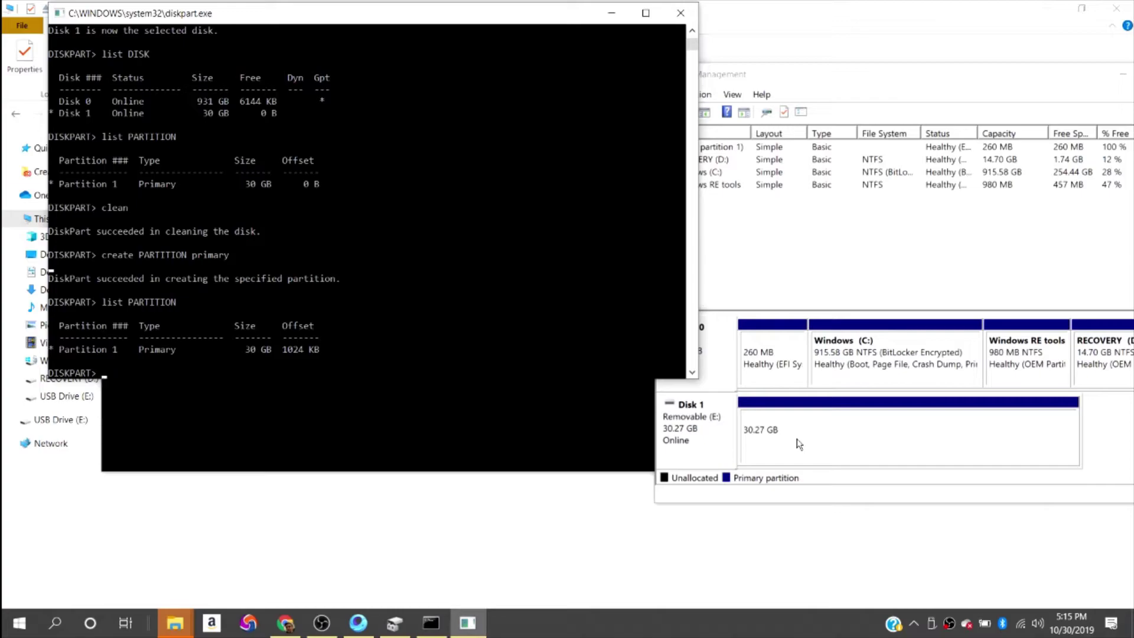
{"action": "type", "text": "active"}
{"action": "key", "text": "Return"}
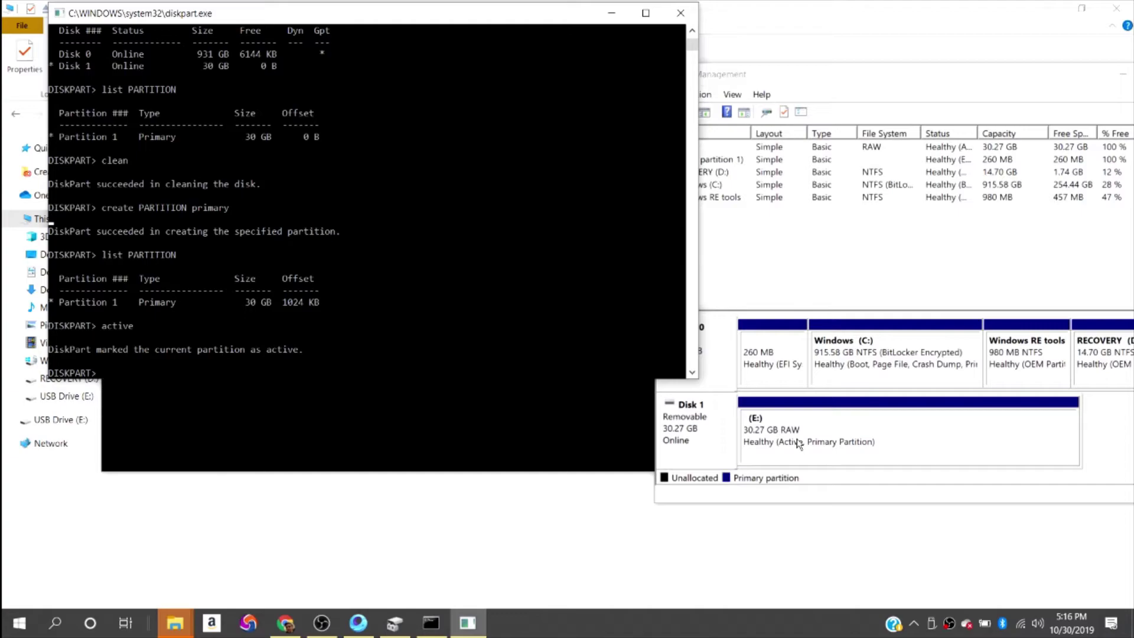
- Quick-format the partition as FAT32 using format fs=fat32 quick
{"action": "type", "text": "format fs=fat32"}
{"action": "type", "text": "quick"}
{"action": "key", "text": "Return"}
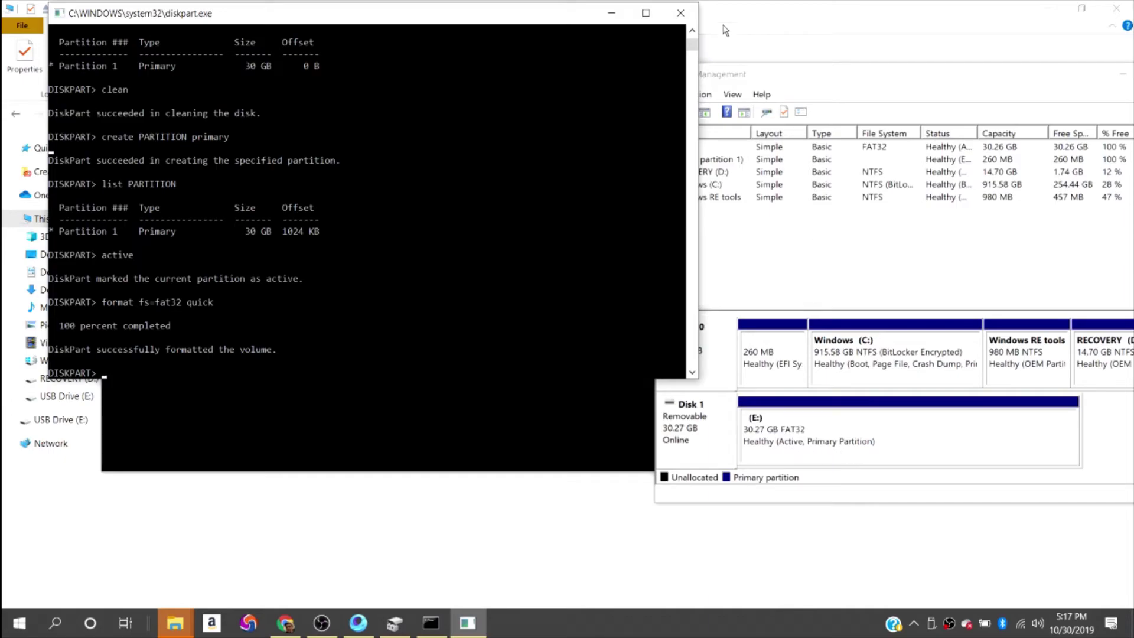
- Close DiskPart and the command prompt, cancelling the format prompt for E:
{"action": "left_click", "coordinate": [680, 13]}
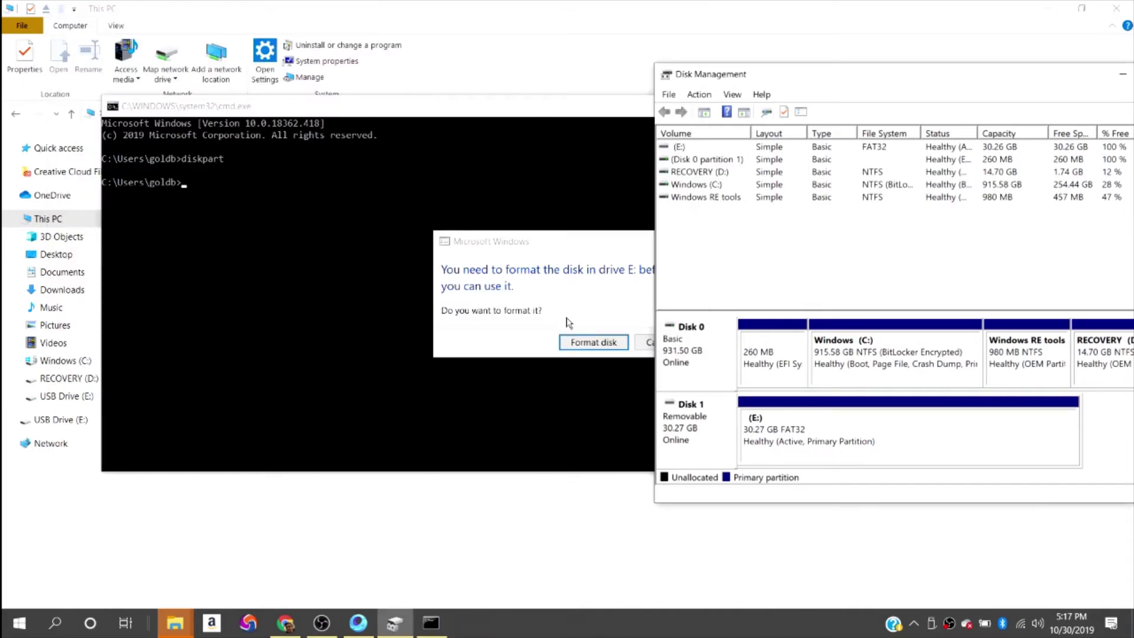
{"action": "left_click", "coordinate": [645, 342]}
{"action": "left_click", "coordinate": [636, 123]}
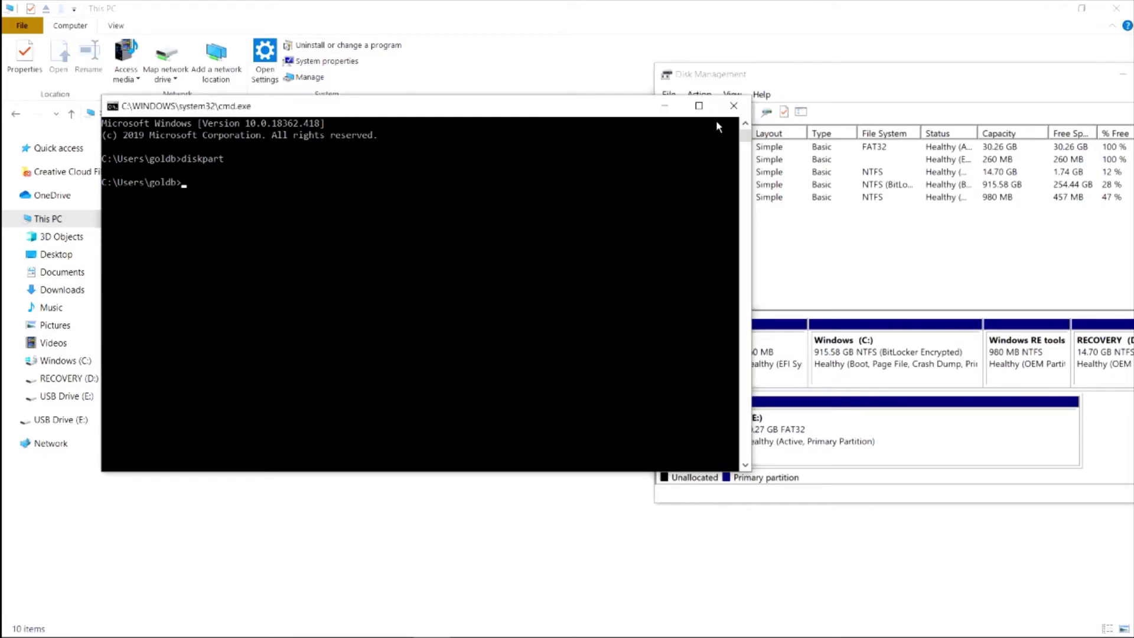
{"action": "left_click", "coordinate": [733, 105]}
- Open USB Drive (E:) in File Explorer, then return to This PC
{"action": "left_click", "coordinate": [527, 448]}
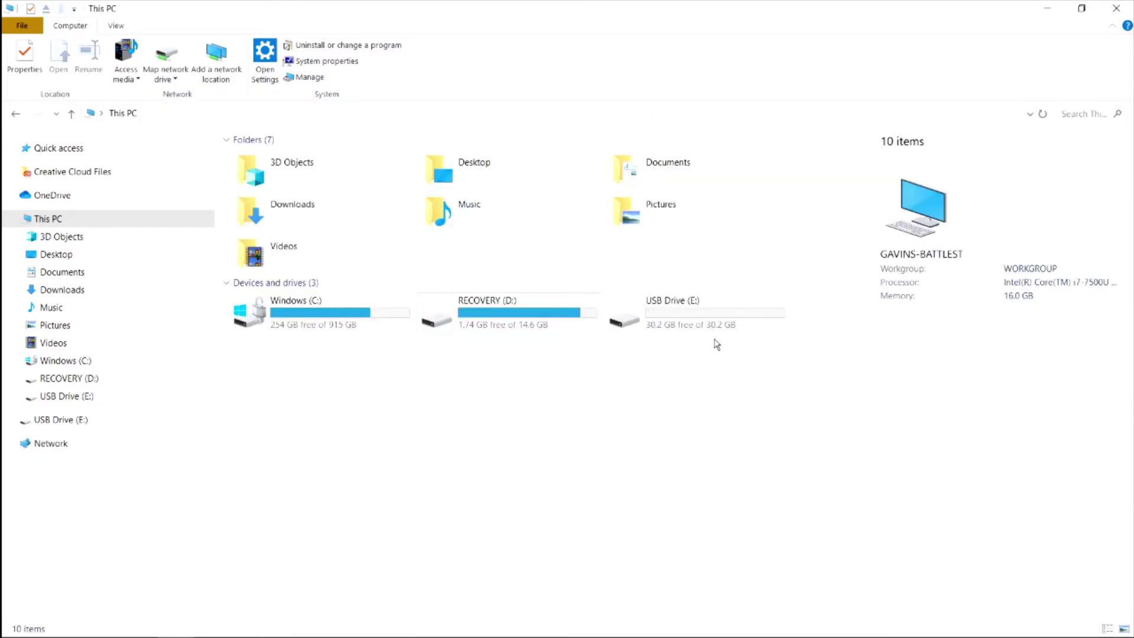
{"action": "double_click", "coordinate": [689, 324]}
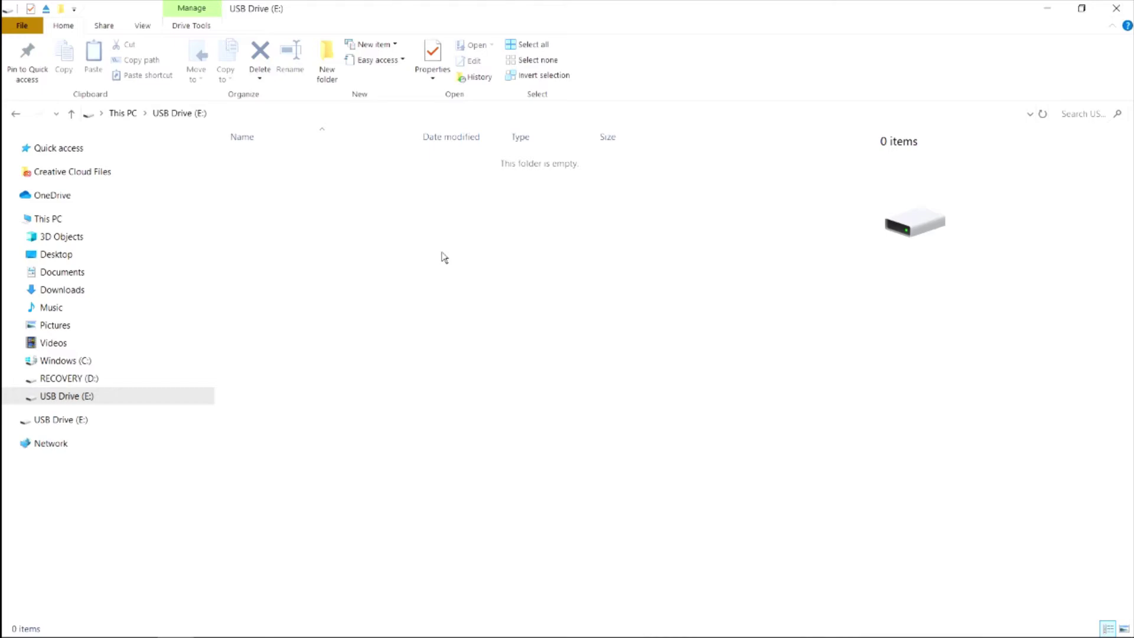
{"action": "left_click", "coordinate": [123, 113]}
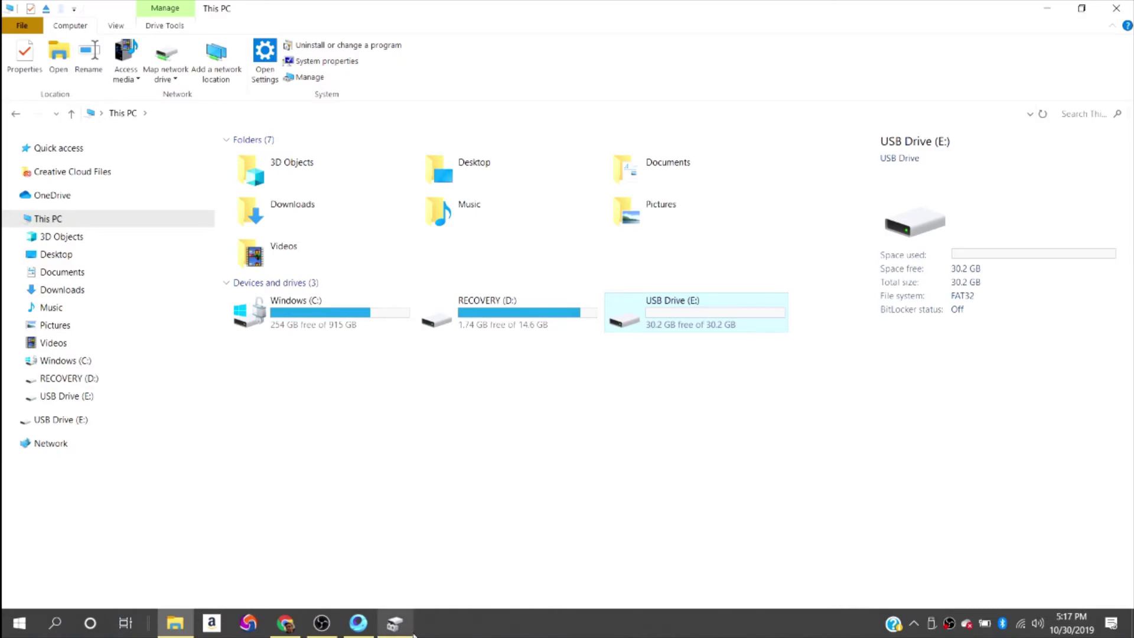
- Remove drive letter E: from the USB partition in Disk Management, then close it to check This PC
{"action": "left_click", "coordinate": [410, 629]}
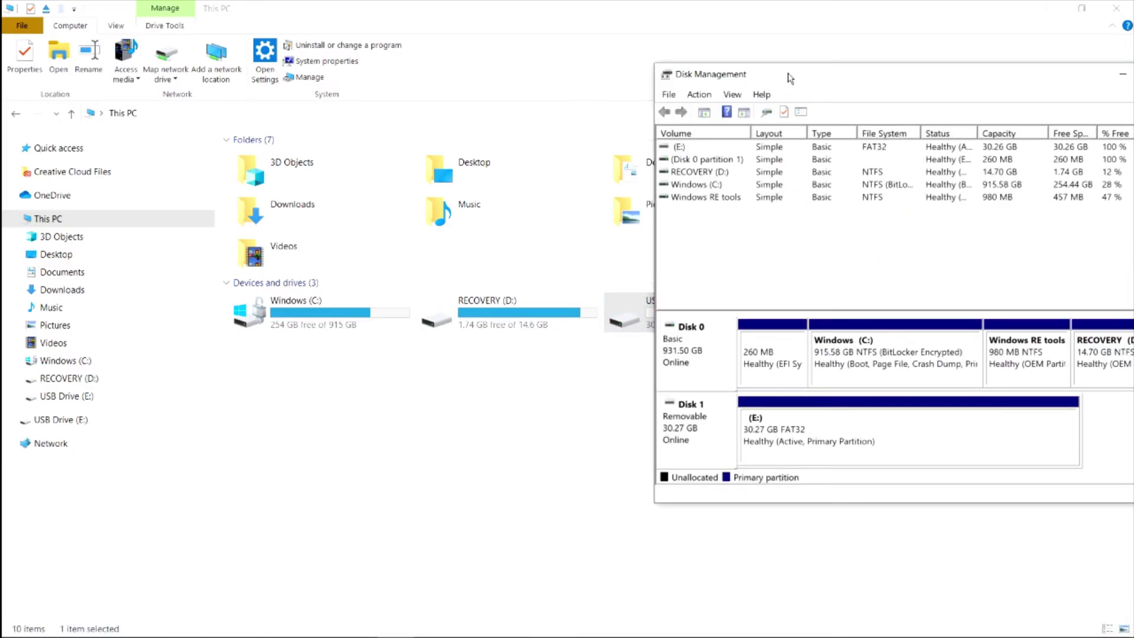
{"action": "left_click_drag", "start_coordinate": [788, 76], "coordinate": [535, 51]}
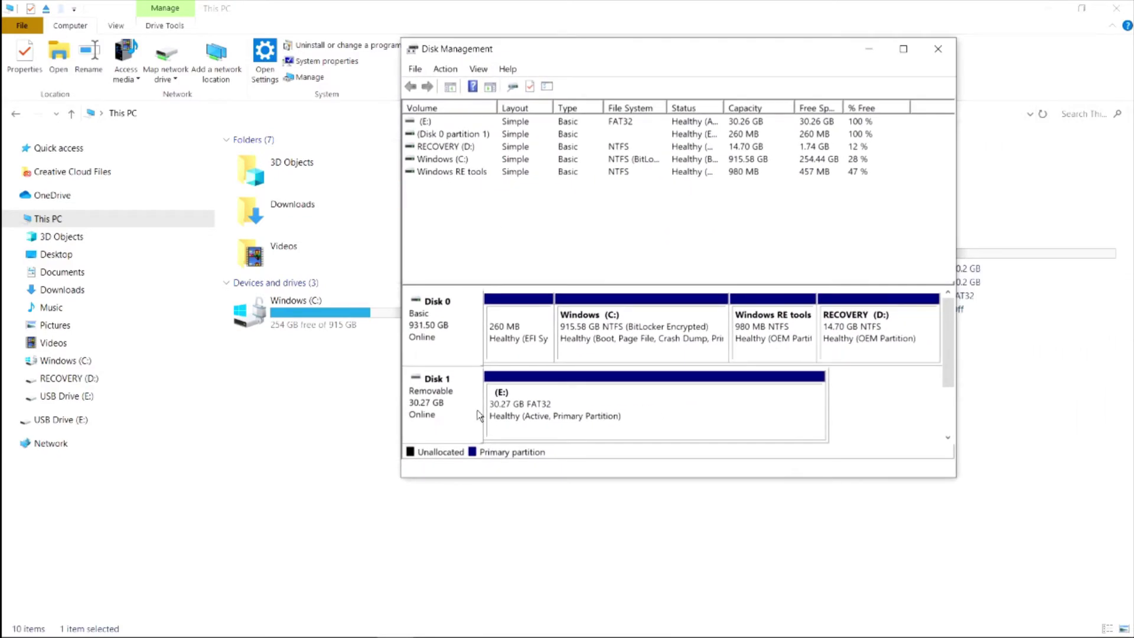
{"action": "left_click_drag", "start_coordinate": [672, 52], "coordinate": [1014, 174]}
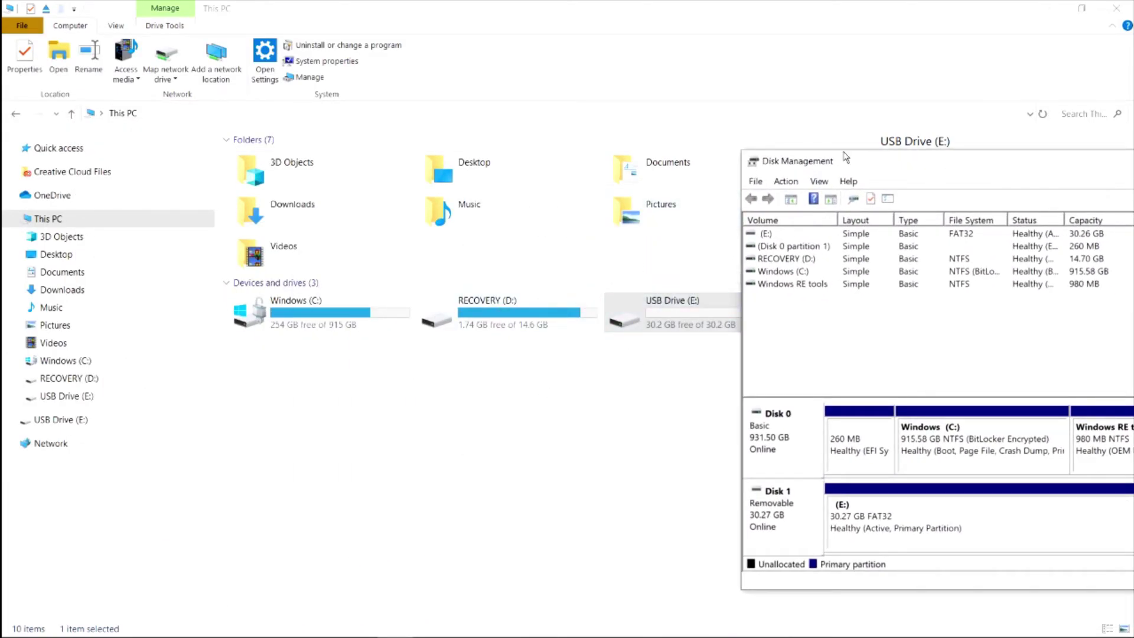
{"action": "left_click_drag", "start_coordinate": [877, 164], "coordinate": [793, 61]}
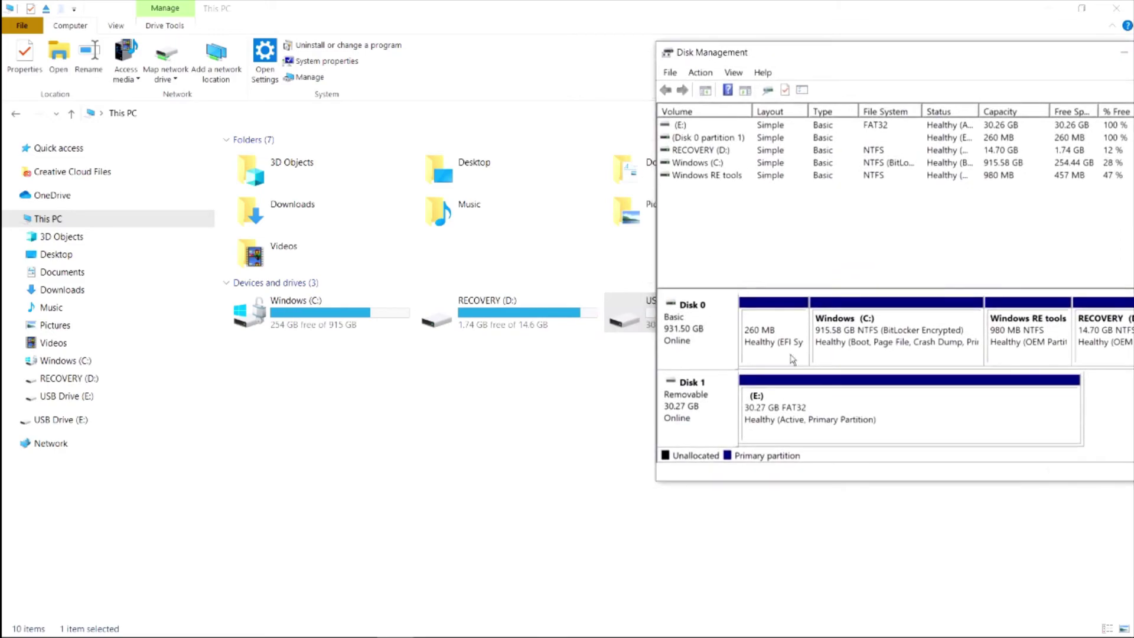
{"action": "right_click", "coordinate": [798, 418]}
{"action": "left_click", "coordinate": [845, 481]}
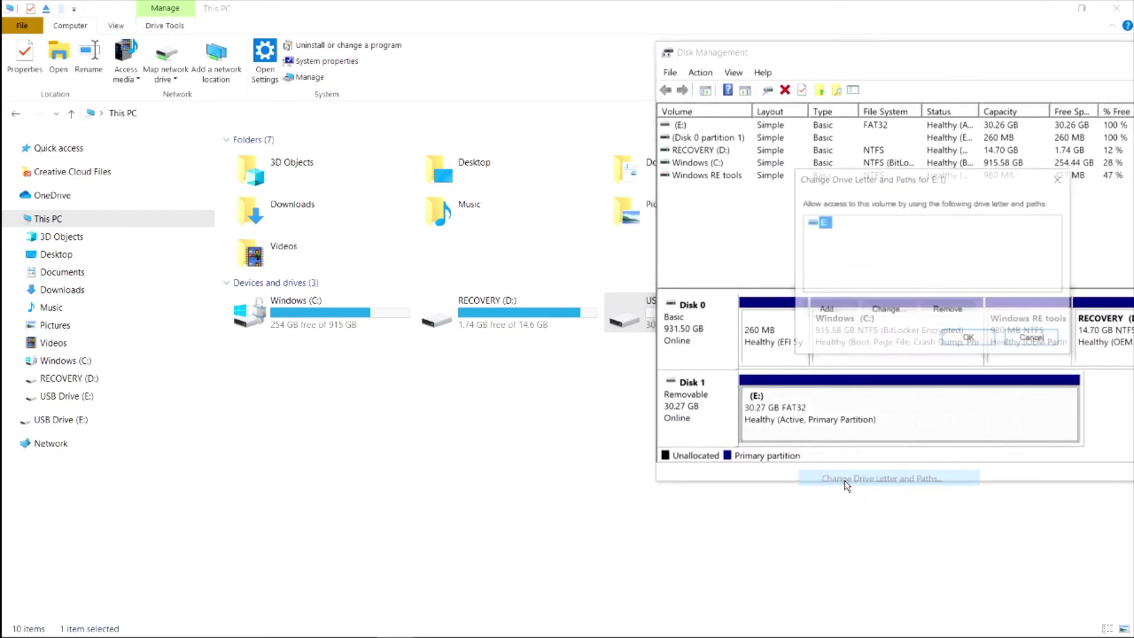
{"action": "left_click", "coordinate": [956, 309]}
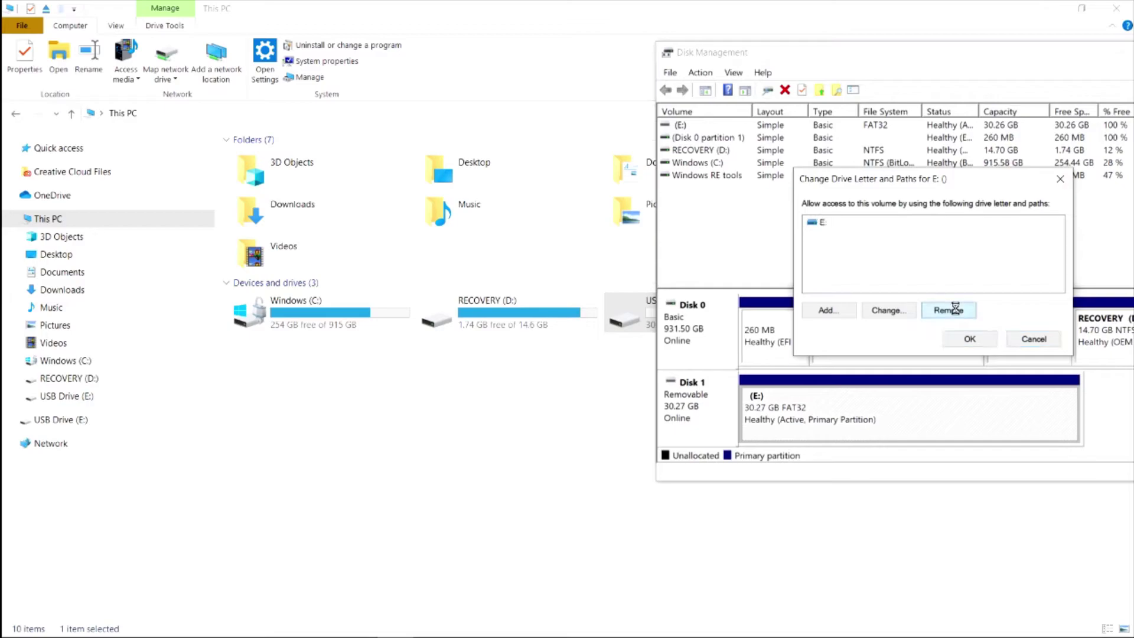
{"action": "key", "text": "Return"}
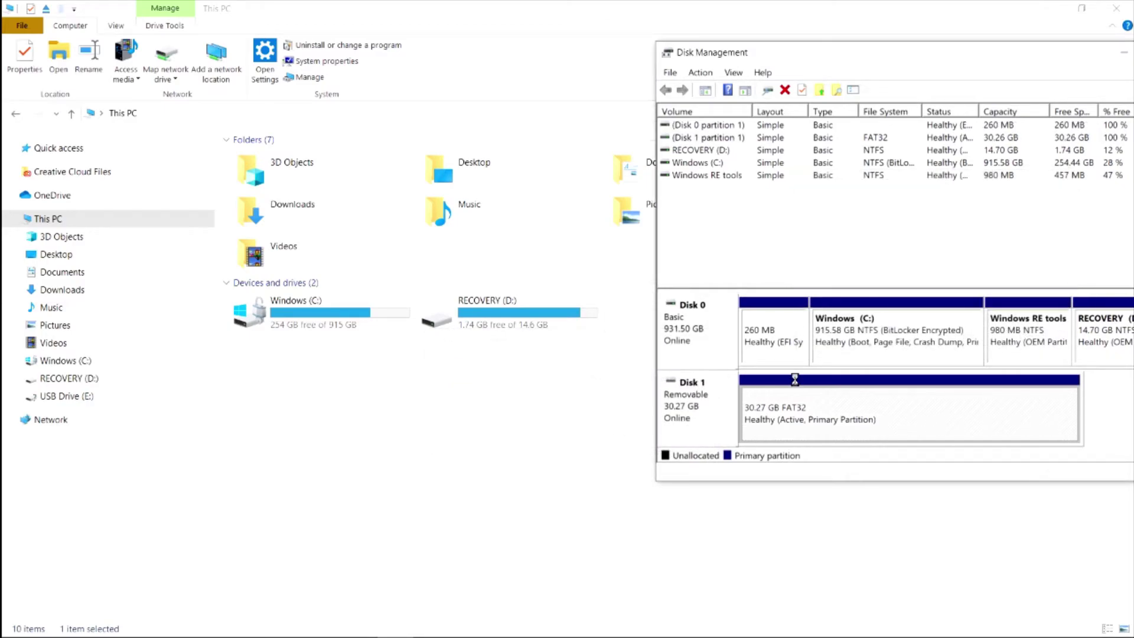
{"action": "key", "text": "alt+F4"}
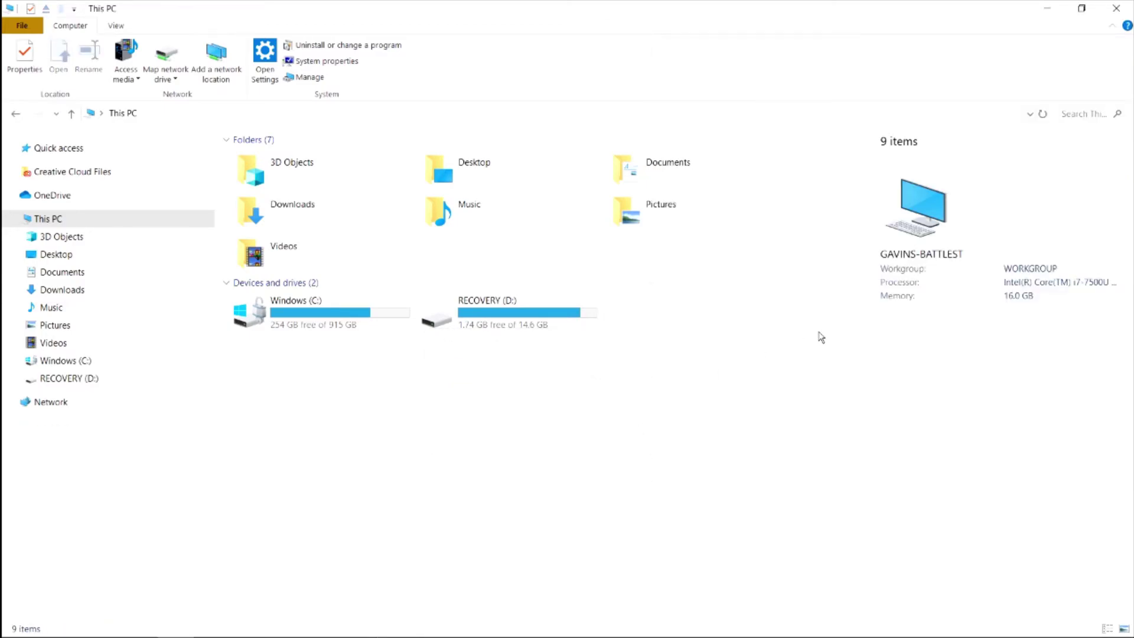
{"action": "left_click_drag", "start_coordinate": [715, 332], "coordinate": [670, 379]}
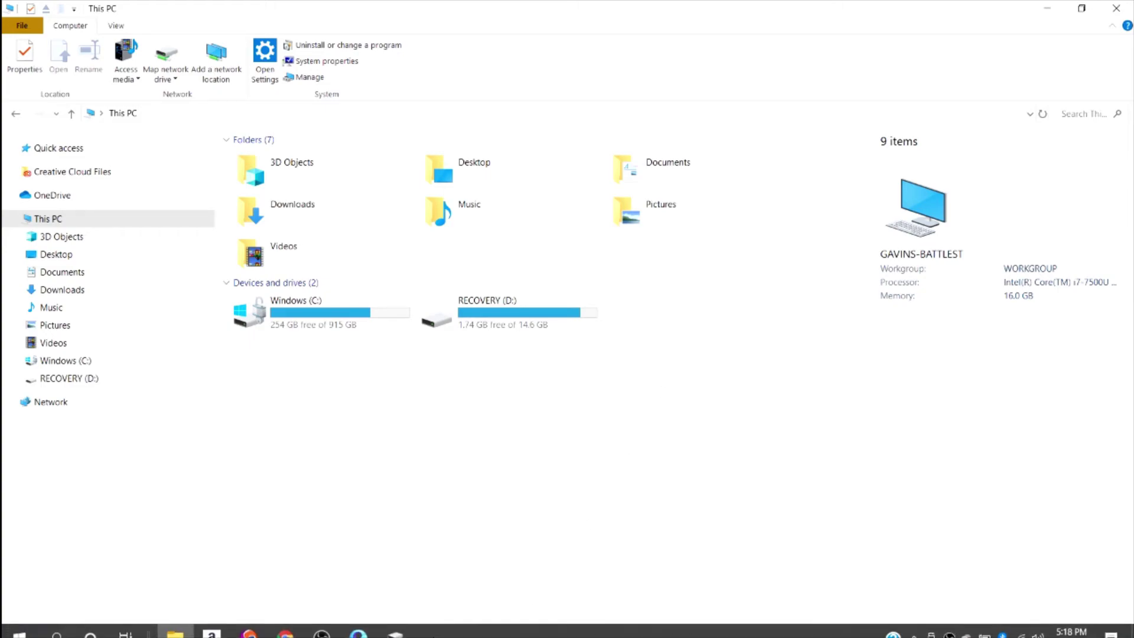
- Add drive letter E back to Disk 1's partition and select USB Drive (E:) in This PC
{"action": "left_click", "coordinate": [401, 630]}
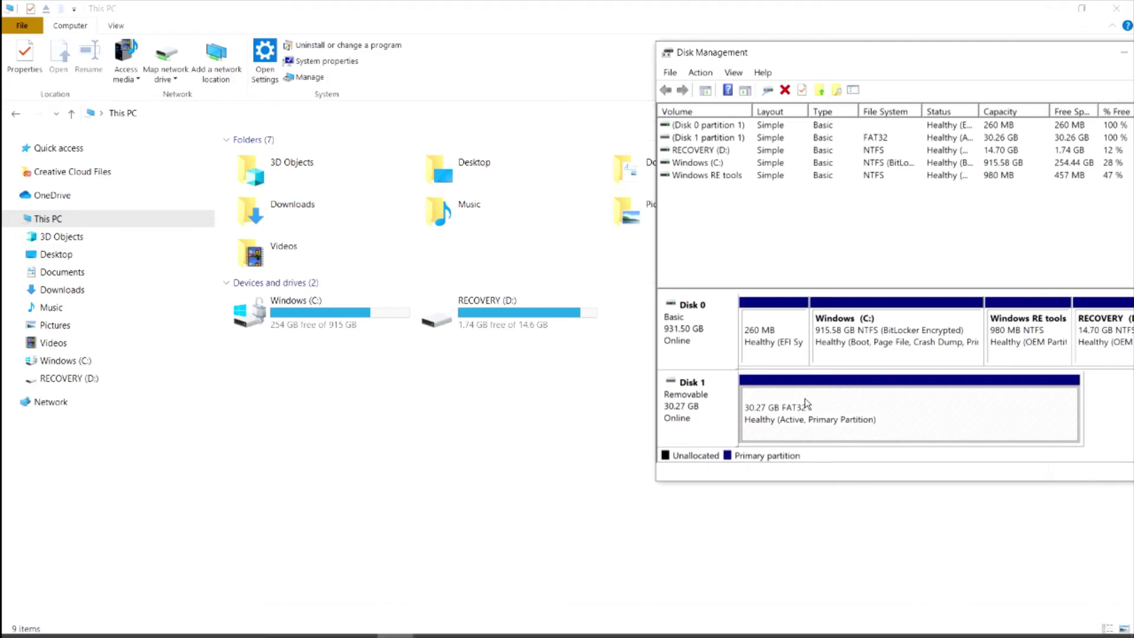
{"action": "right_click", "coordinate": [786, 408]}
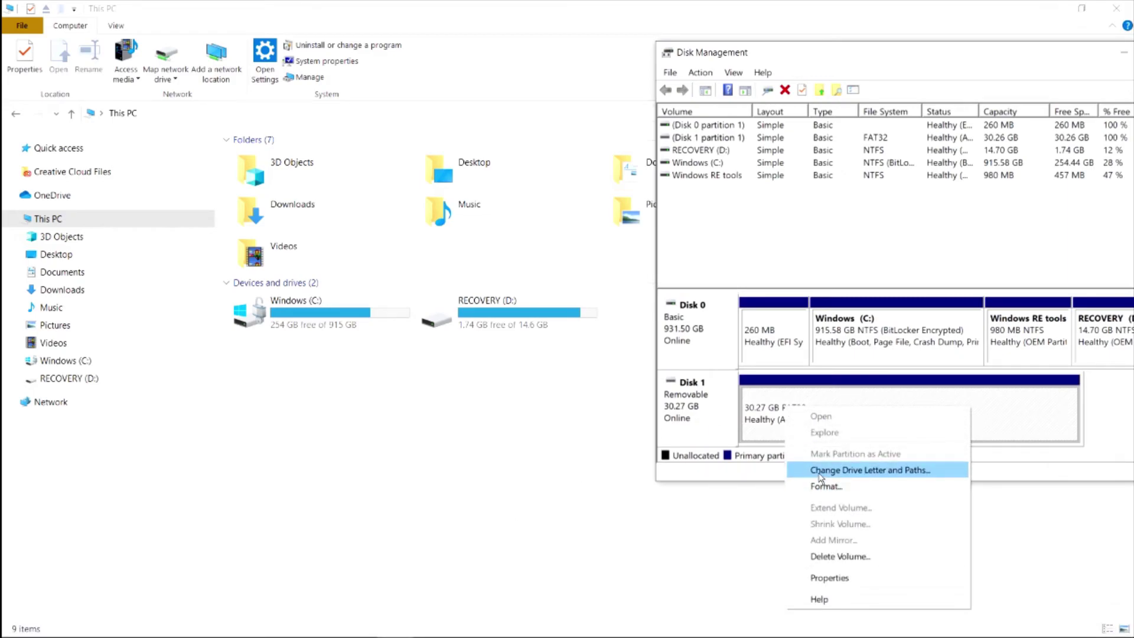
{"action": "left_click", "coordinate": [821, 472]}
{"action": "left_click", "coordinate": [827, 310]}
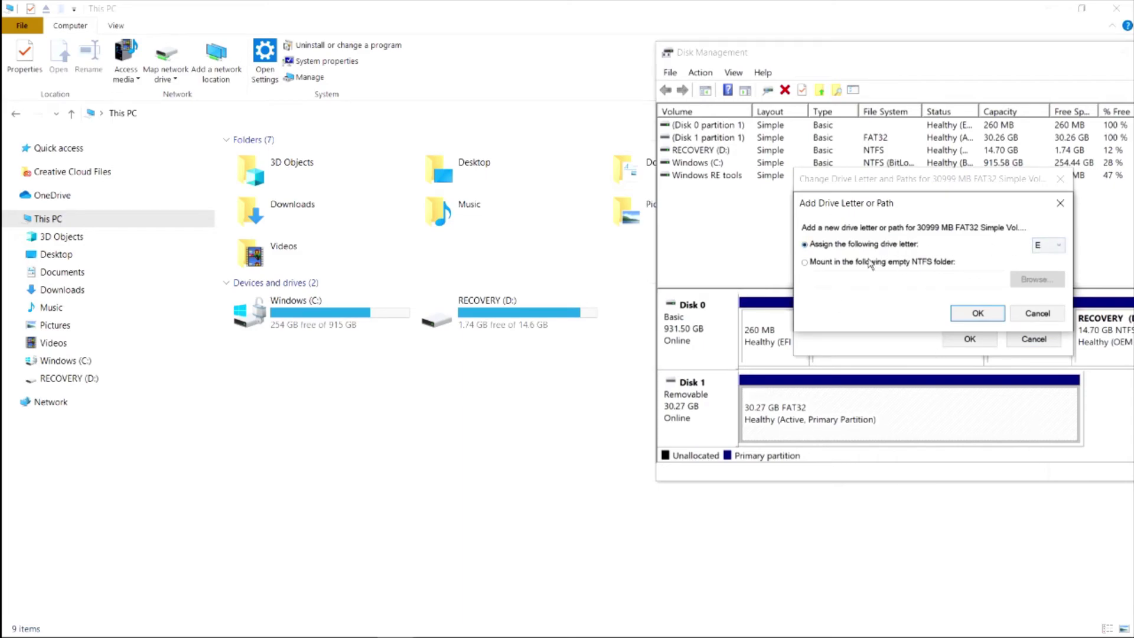
{"action": "left_click", "coordinate": [977, 313]}
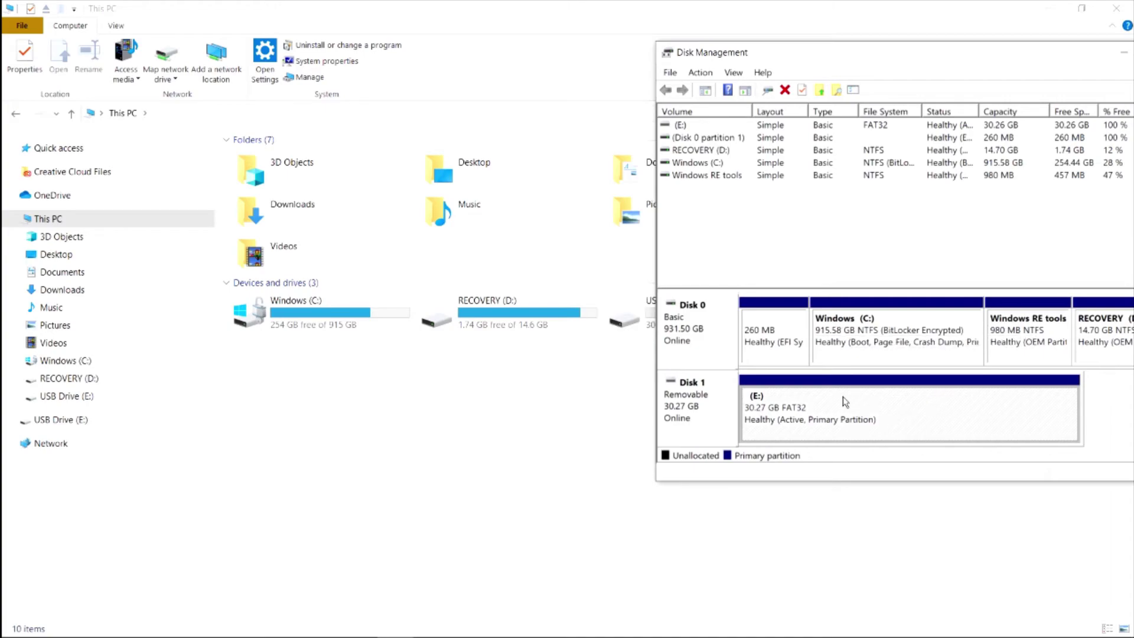
{"action": "left_click_drag", "start_coordinate": [850, 56], "coordinate": [979, 328]}
{"action": "left_click", "coordinate": [734, 326]}
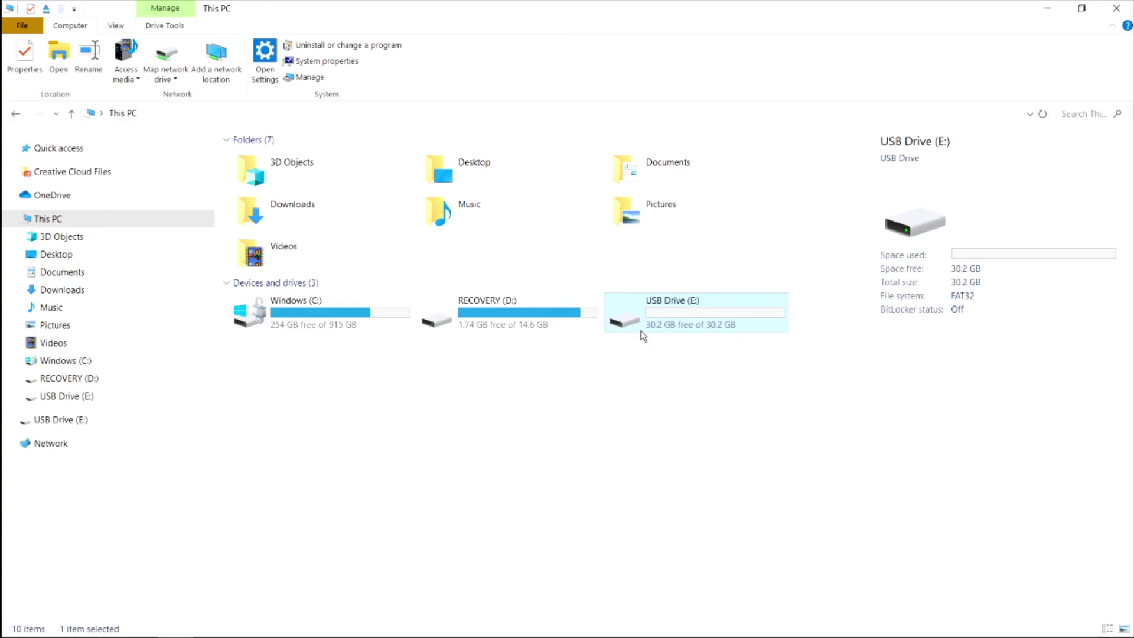
{"action": "left_click", "coordinate": [643, 374]}
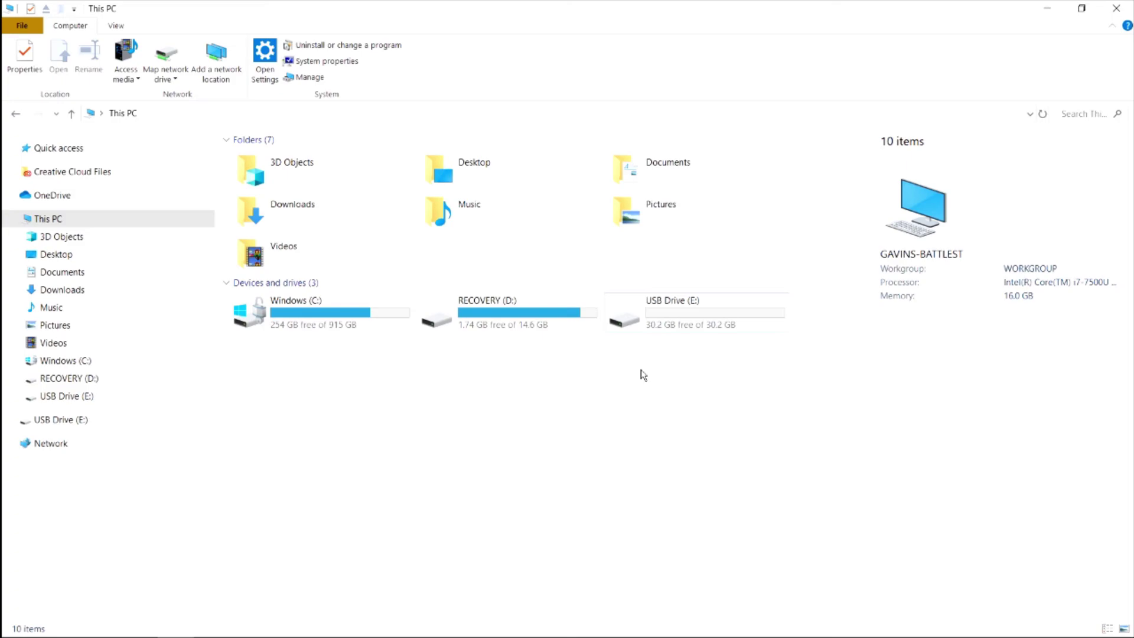
{"action": "left_click", "coordinate": [663, 302]}
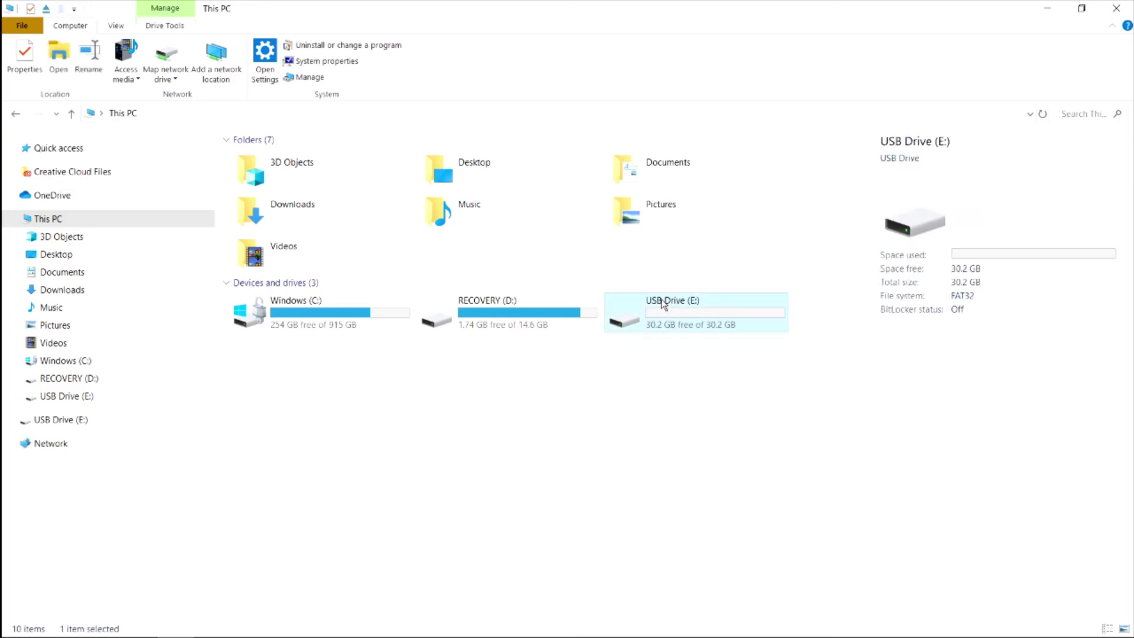